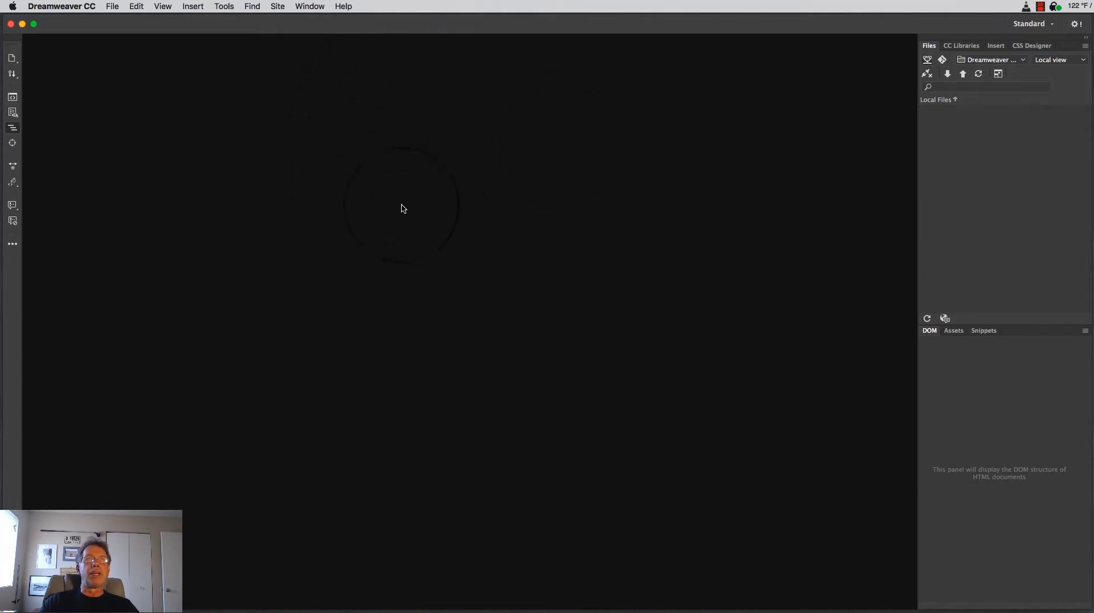
Step: Select the Standard workspace layout and reset it to its default panel arrangement
left_click(311, 7)
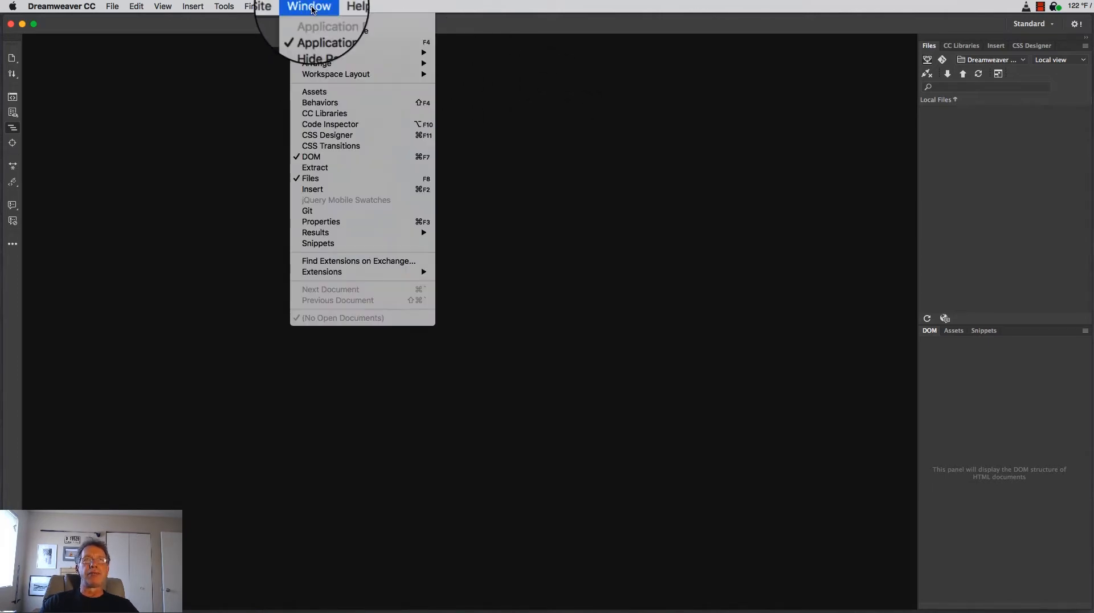
mouse_move(326, 75)
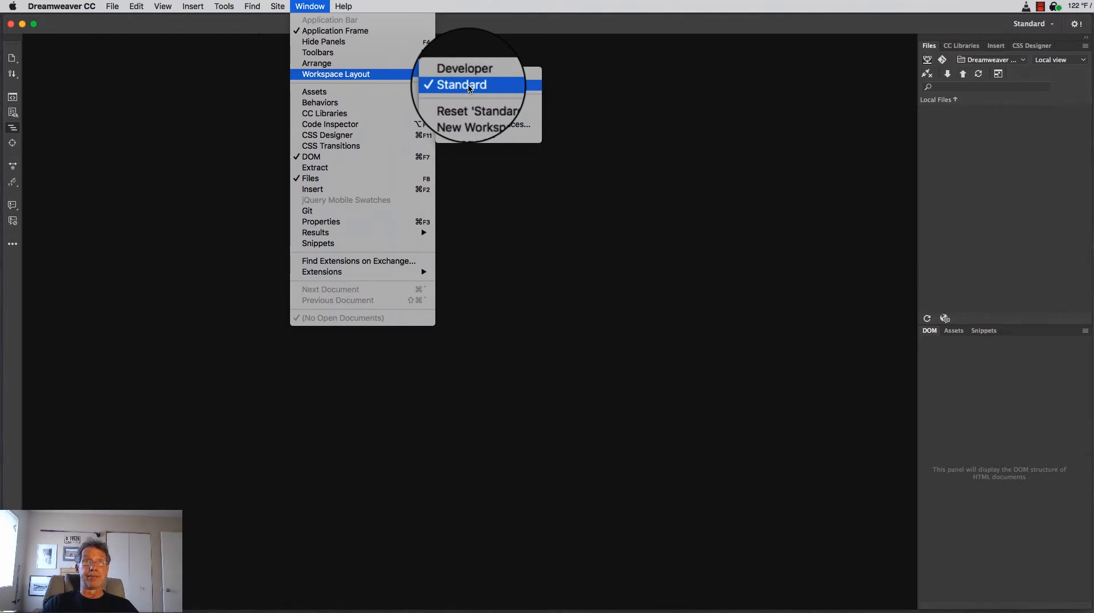
left_click(468, 85)
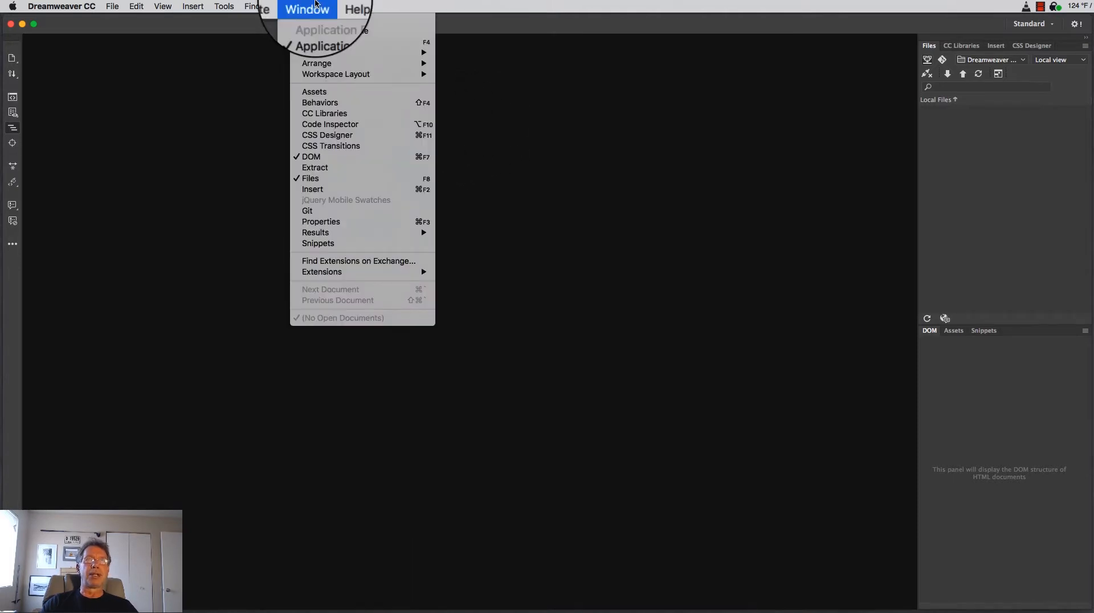
mouse_move(345, 76)
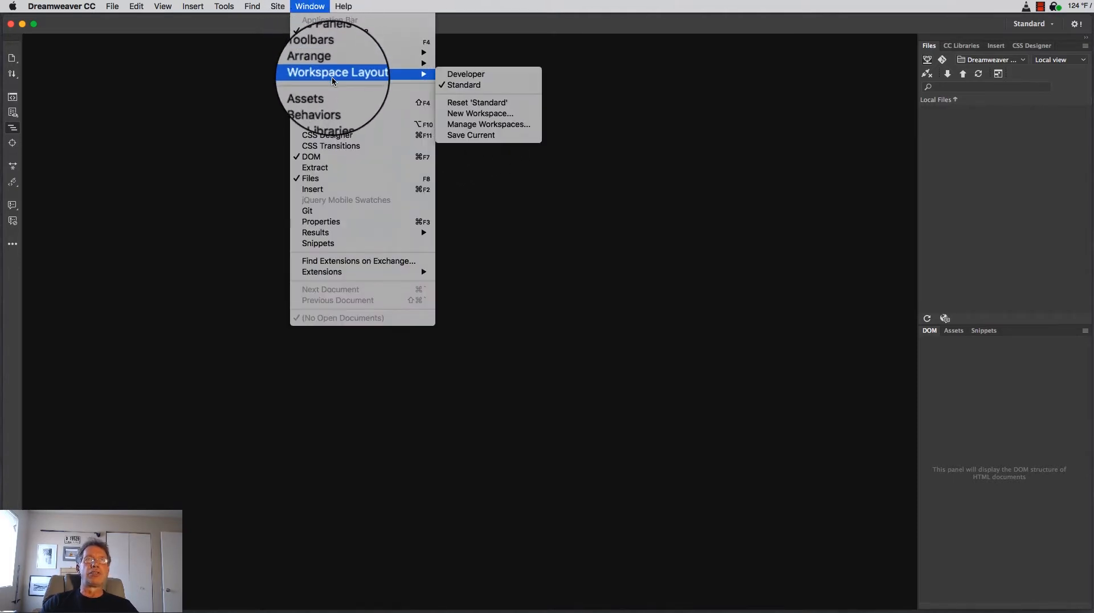
left_click(507, 106)
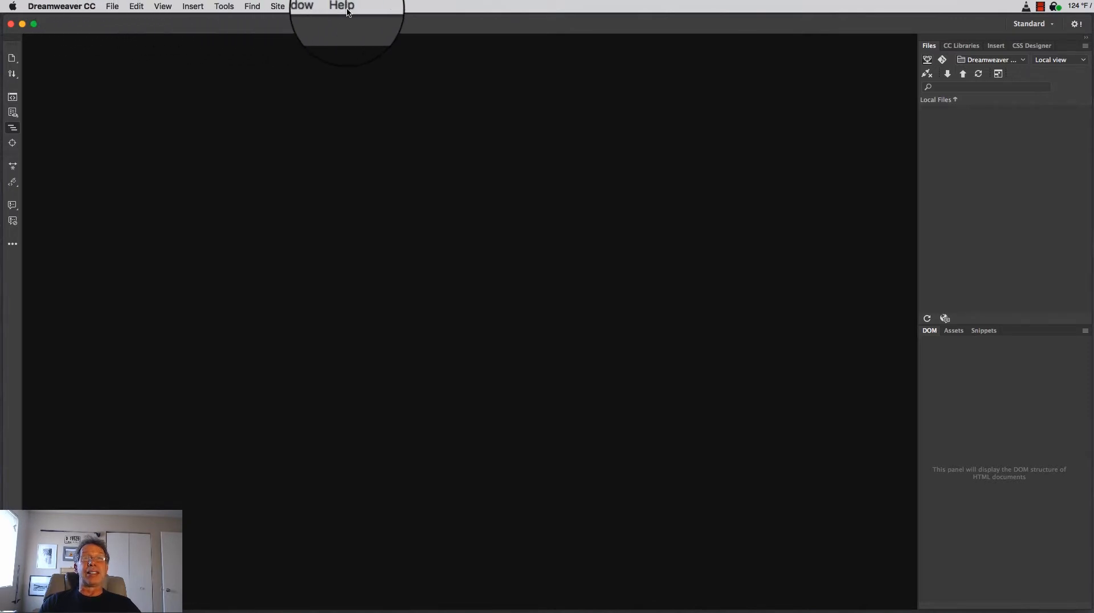
left_click(112, 7)
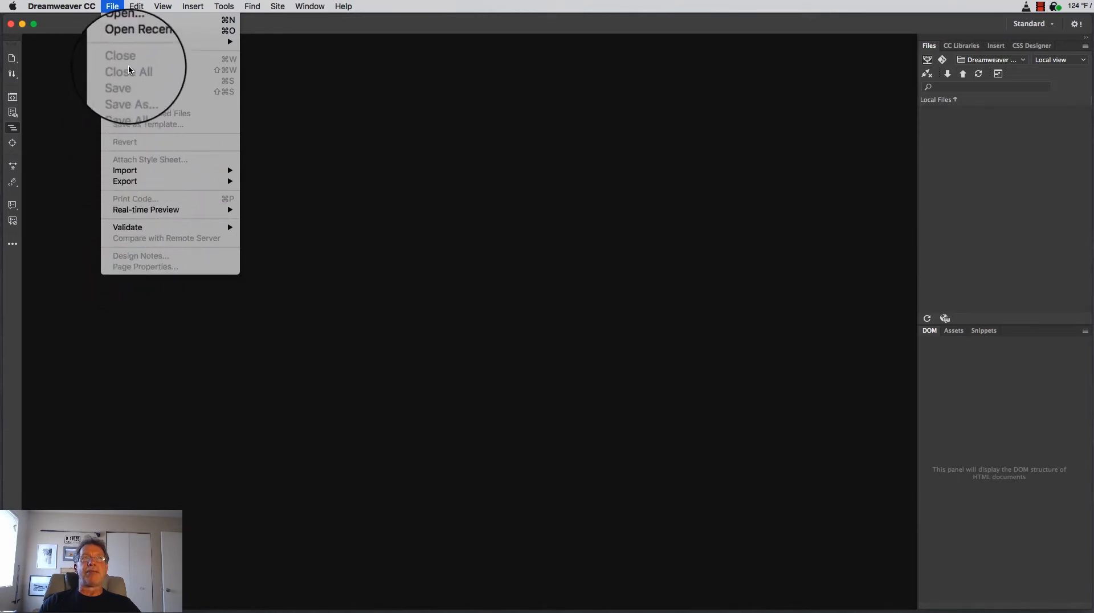
mouse_move(131, 41)
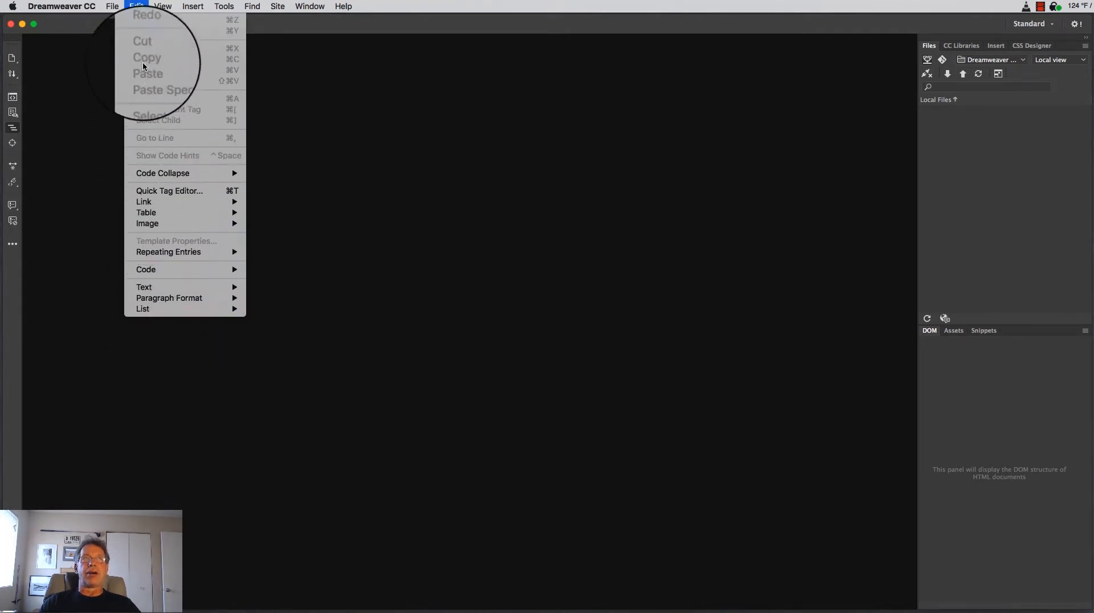
left_click(412, 371)
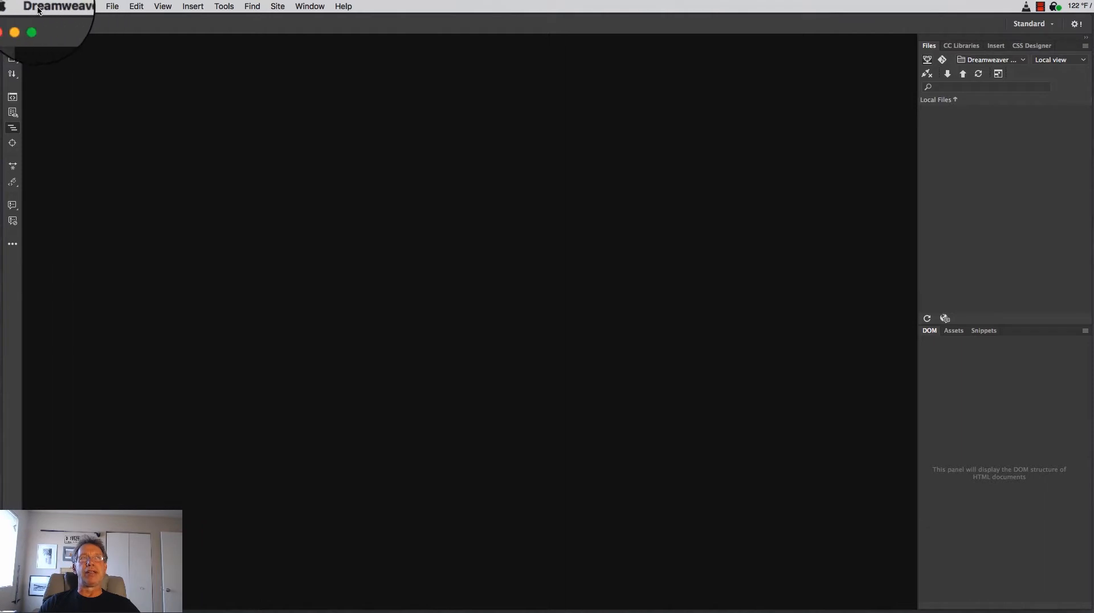
Step: Look at the running applications in the macOS Force Quit window and close the window without quitting any
left_click(13, 8)
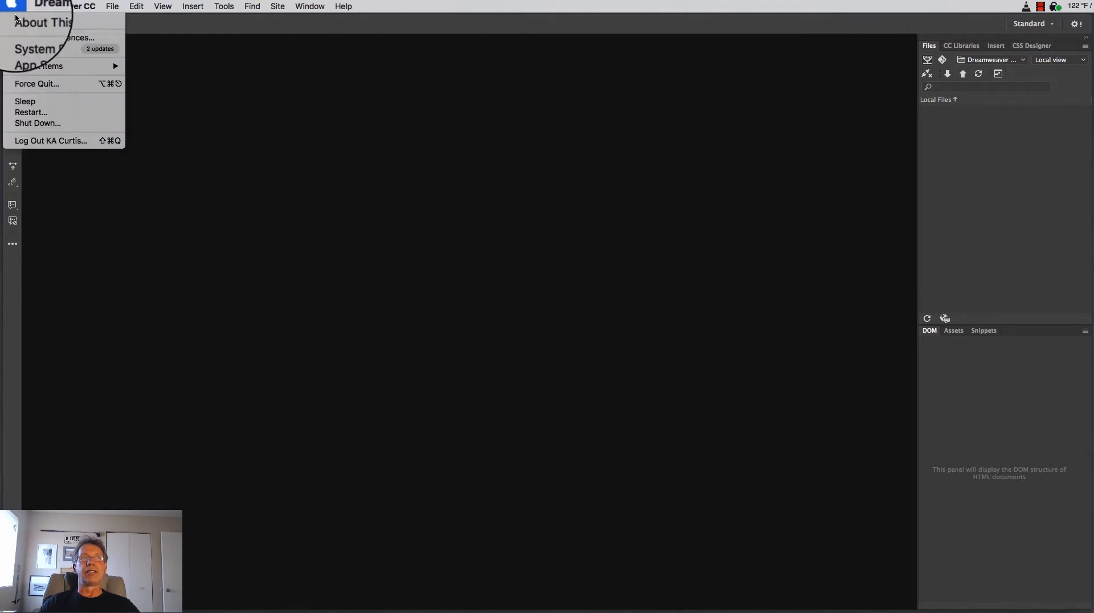
left_click(45, 85)
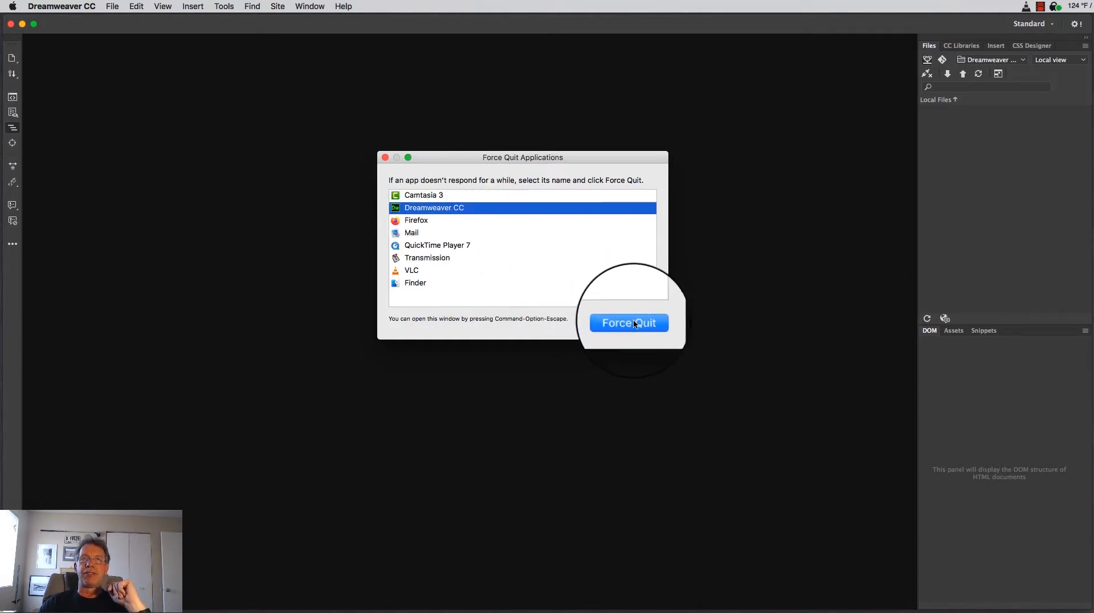
left_click(386, 159)
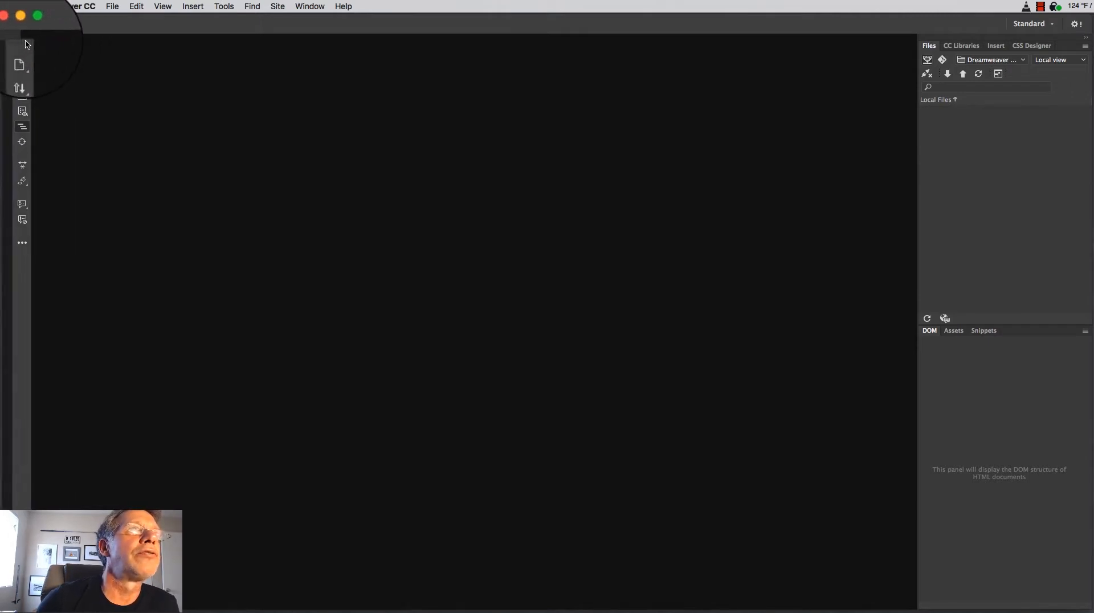
Step: Undock the vertical toolbar as a floating bar over the workspace and dock it back along the workspace's left edge
left_click_drag(25, 44, 708, 54)
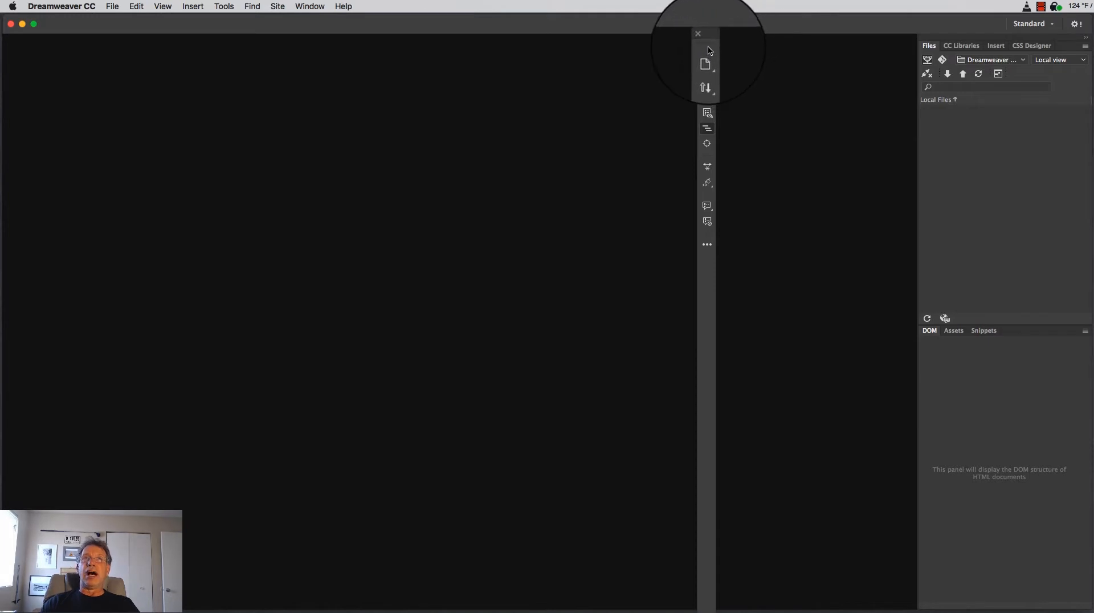
left_click_drag(708, 50, 11, 48)
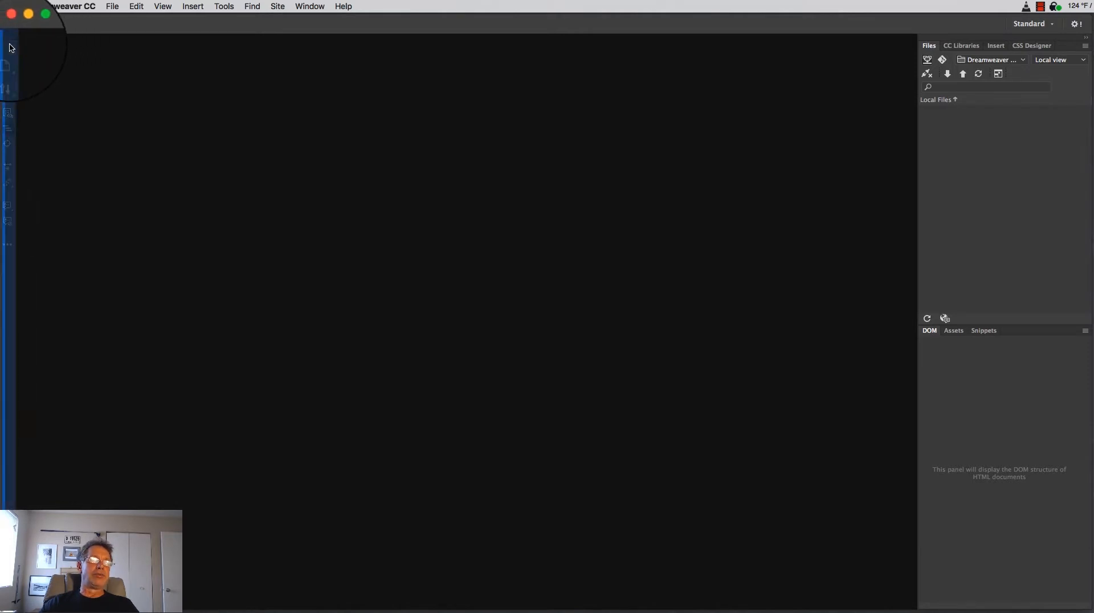
left_click_drag(11, 48, 13, 49)
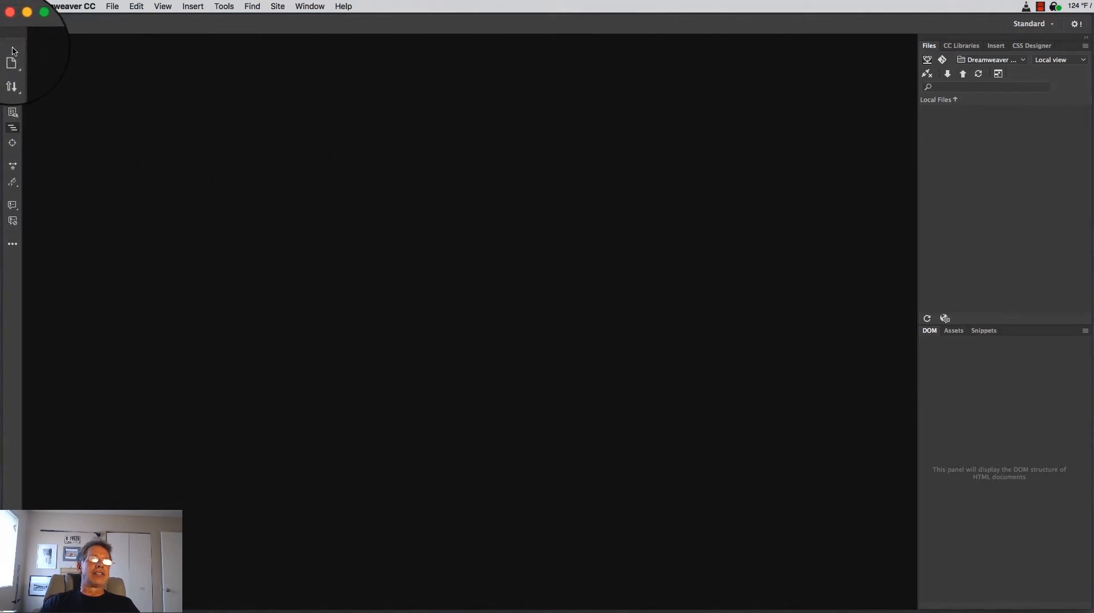
Step: Dock the vertical toolbar on either side of the panel dock and return it to the workspace's left edge
left_click_drag(13, 49, 909, 44)
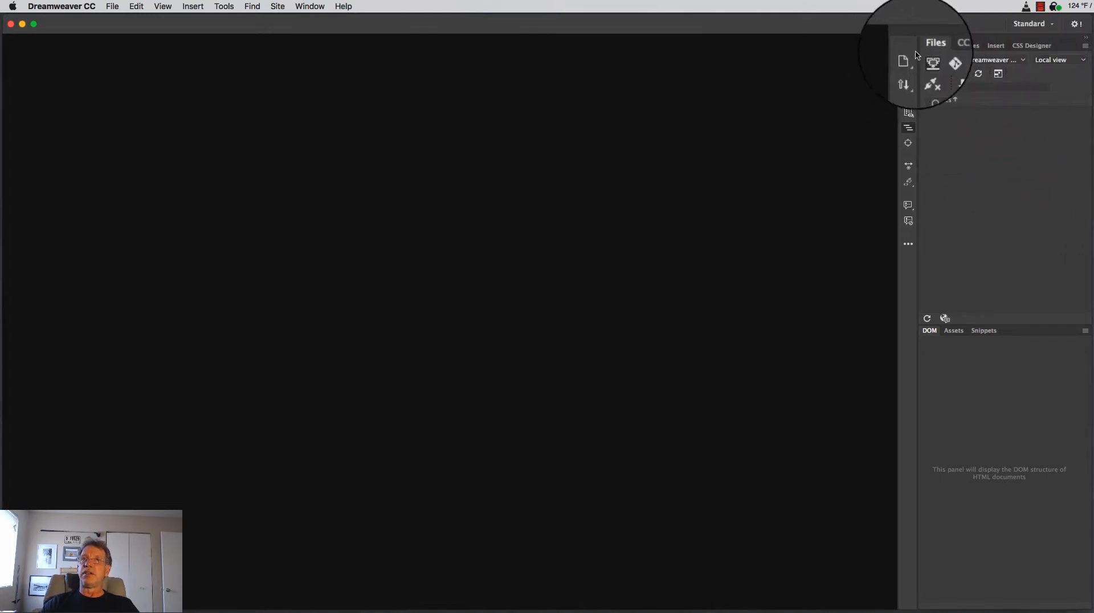
left_click_drag(917, 52, 1090, 53)
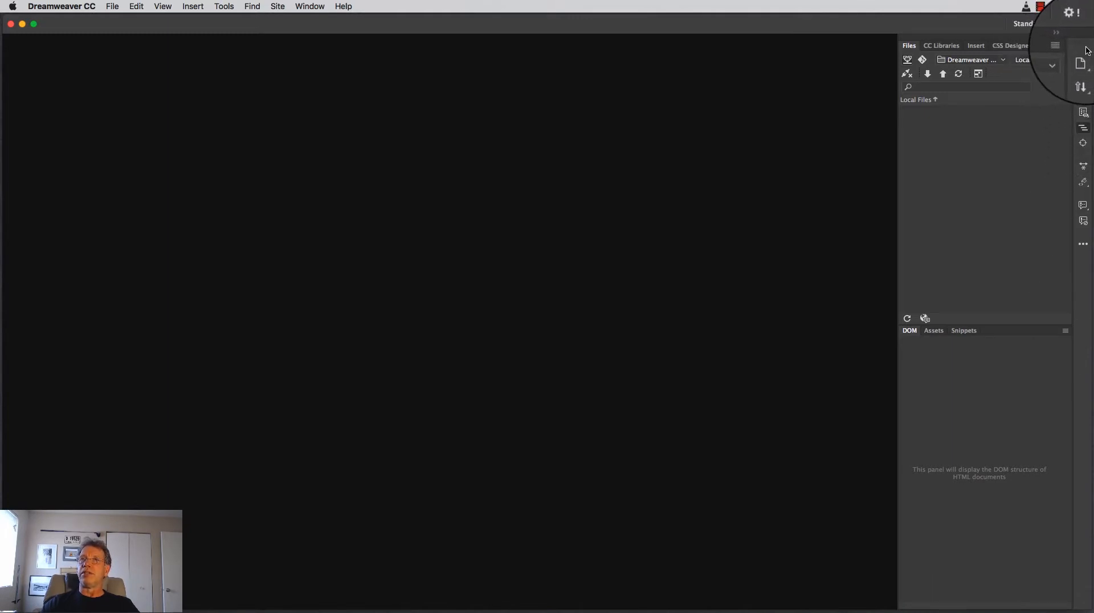
left_click_drag(1086, 49, 8, 41)
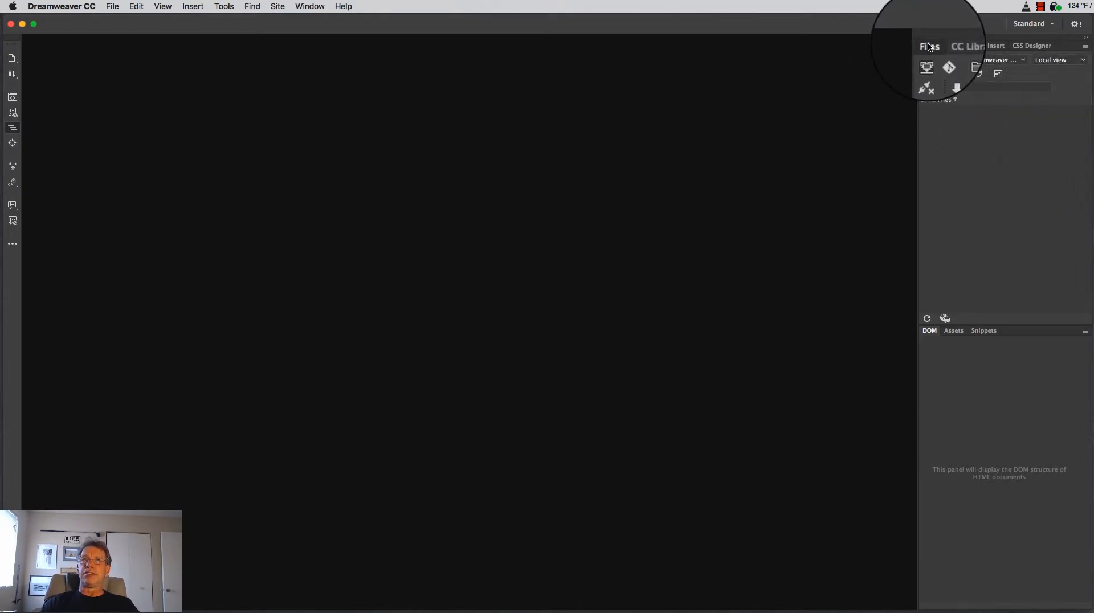
Step: Detach the Files and CC Libraries panels, group them together, and dock the group above the Insert and CSS Designer group
left_click_drag(930, 49, 73, 171)
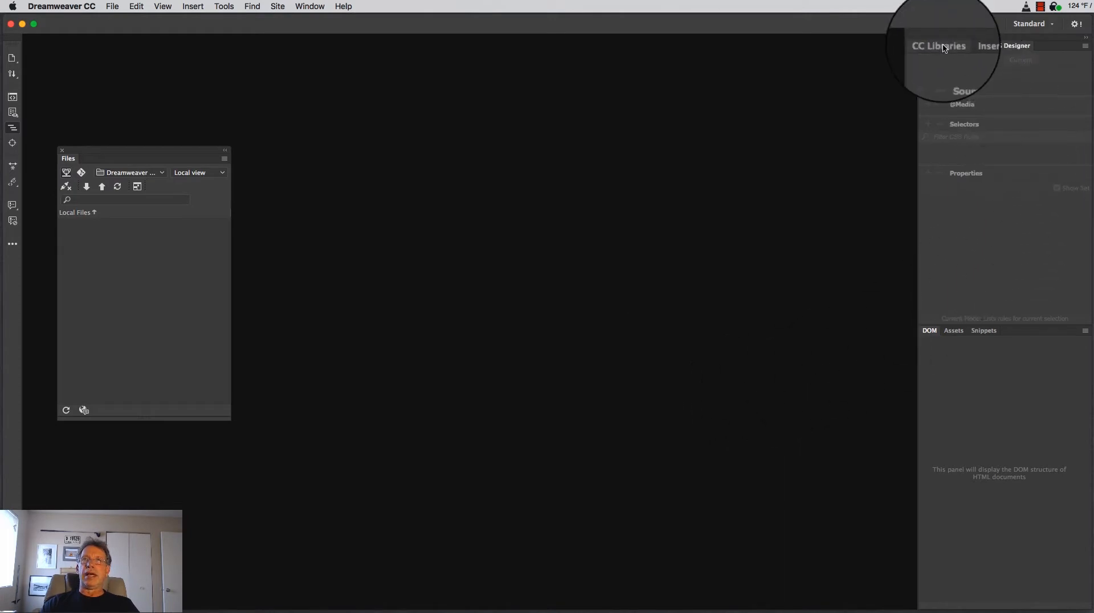
left_click_drag(938, 45, 91, 41)
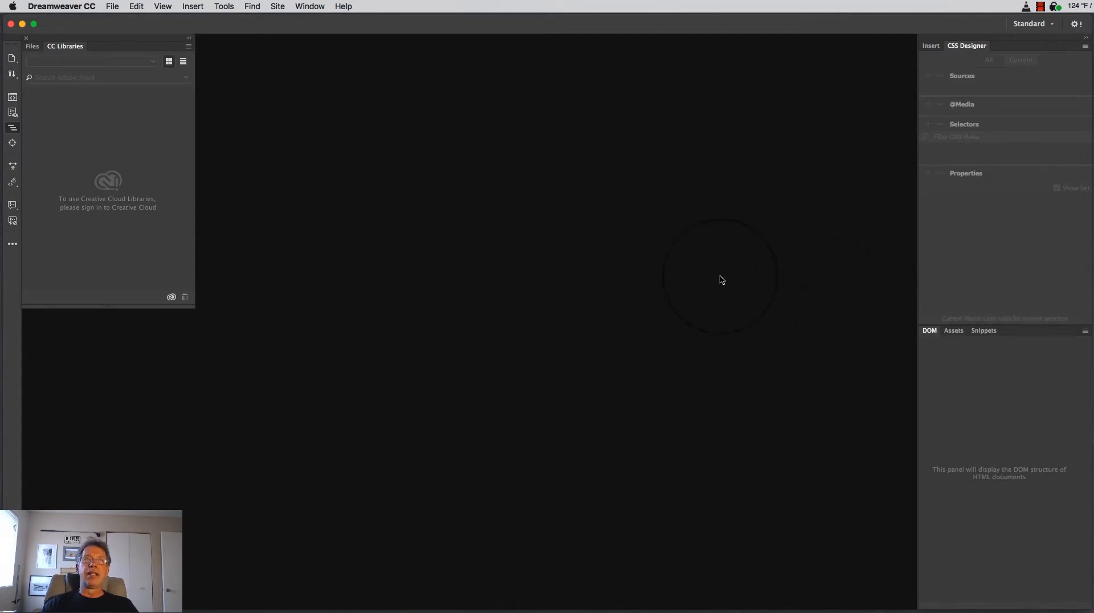
left_click_drag(67, 43, 1004, 41)
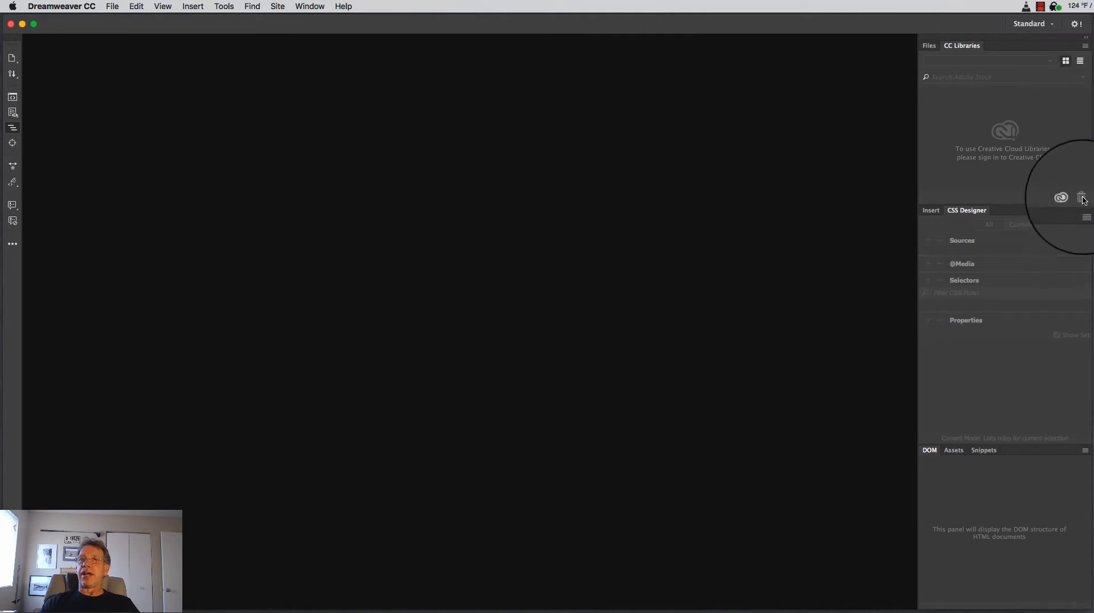
Step: Collapse the docked panel groups to icons and expand them again
left_click(1087, 39)
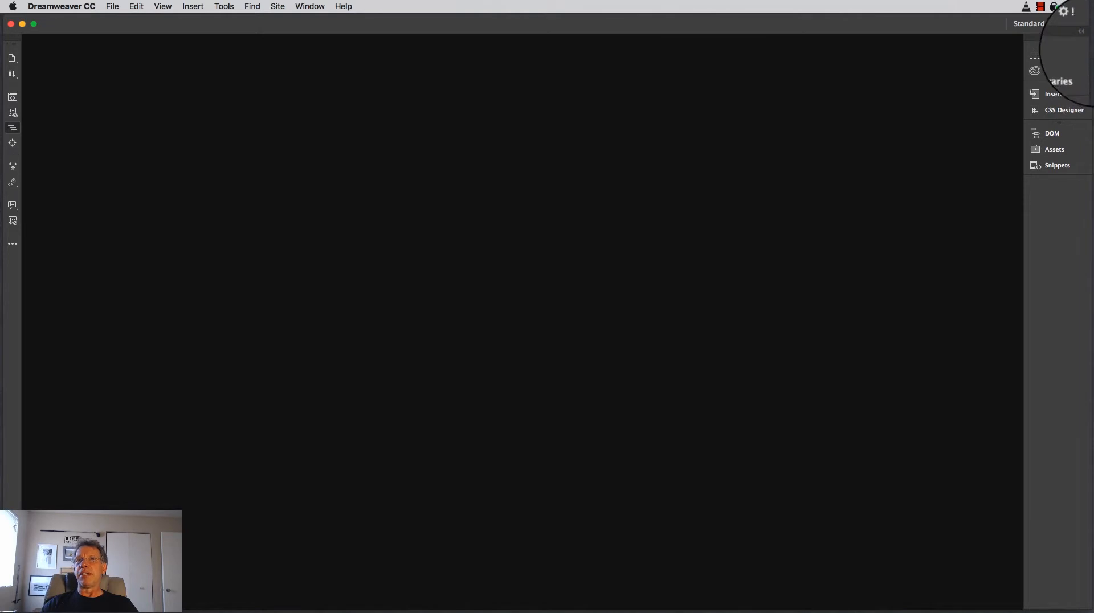
left_click(1087, 38)
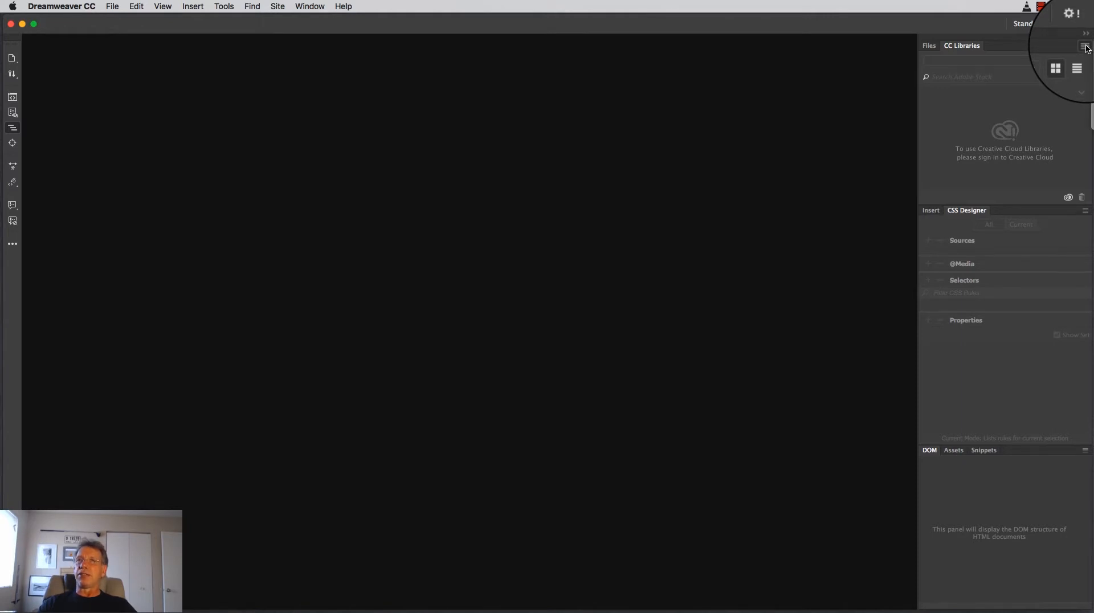
Step: Detach the CC Libraries panel from its group, check its options, and close the panel
left_click_drag(968, 46, 165, 86)
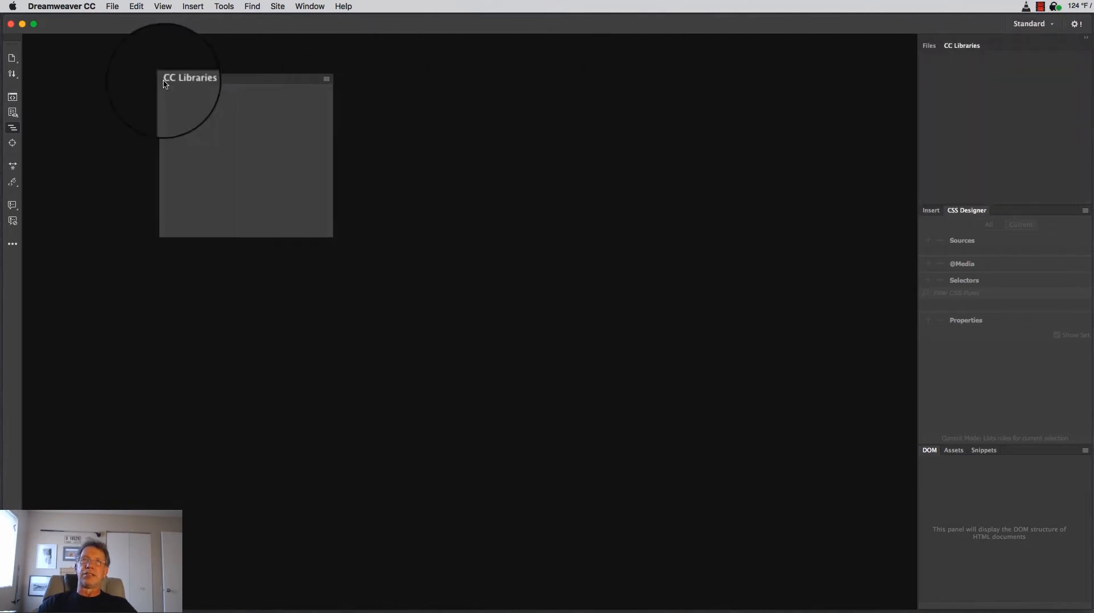
left_click(326, 84)
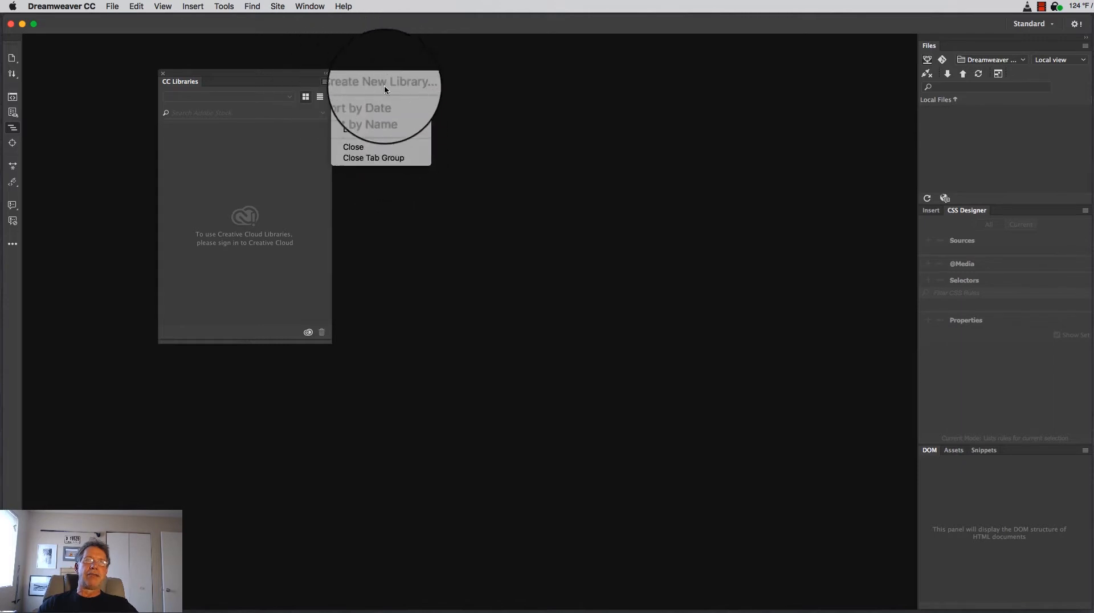
left_click(278, 155)
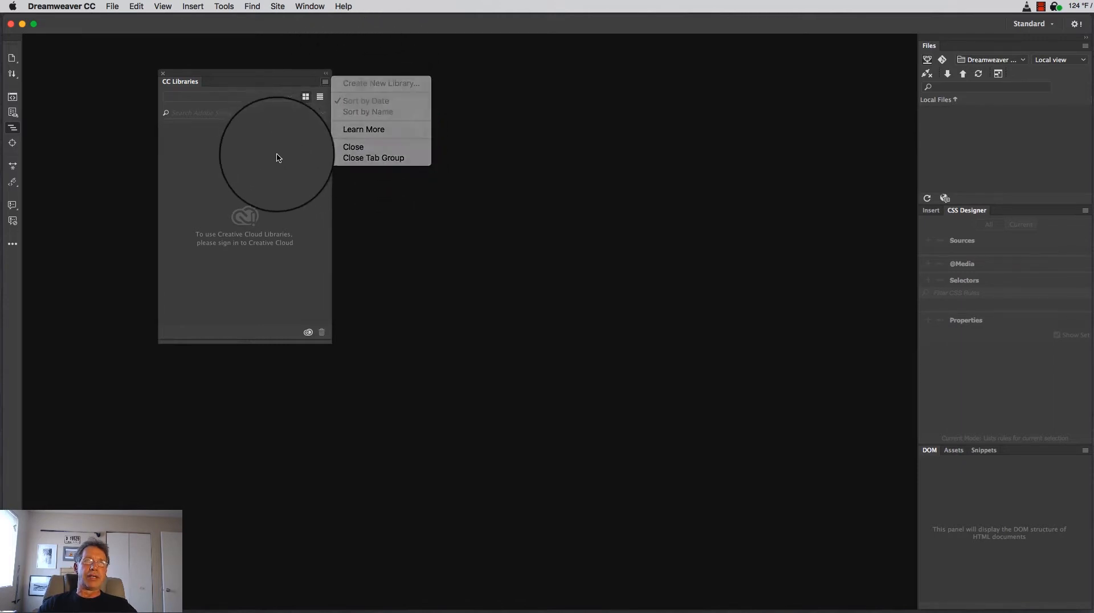
left_click(163, 74)
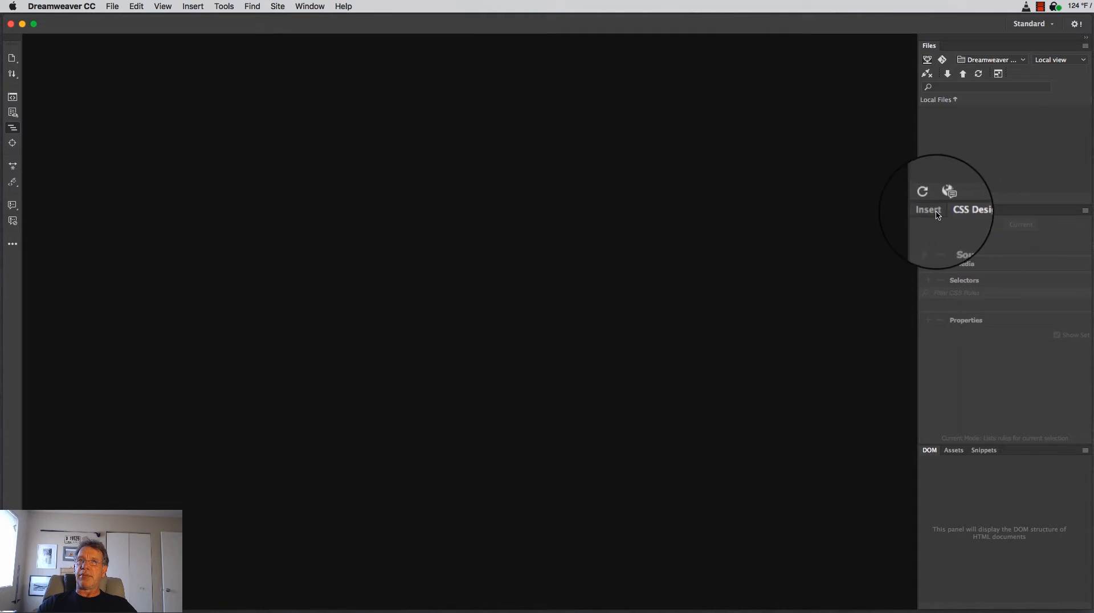
Step: Look through the contents of the Insert, CSS Designer, Assets, Snippets and DOM panels, finishing with Insert displayed
left_click(937, 214)
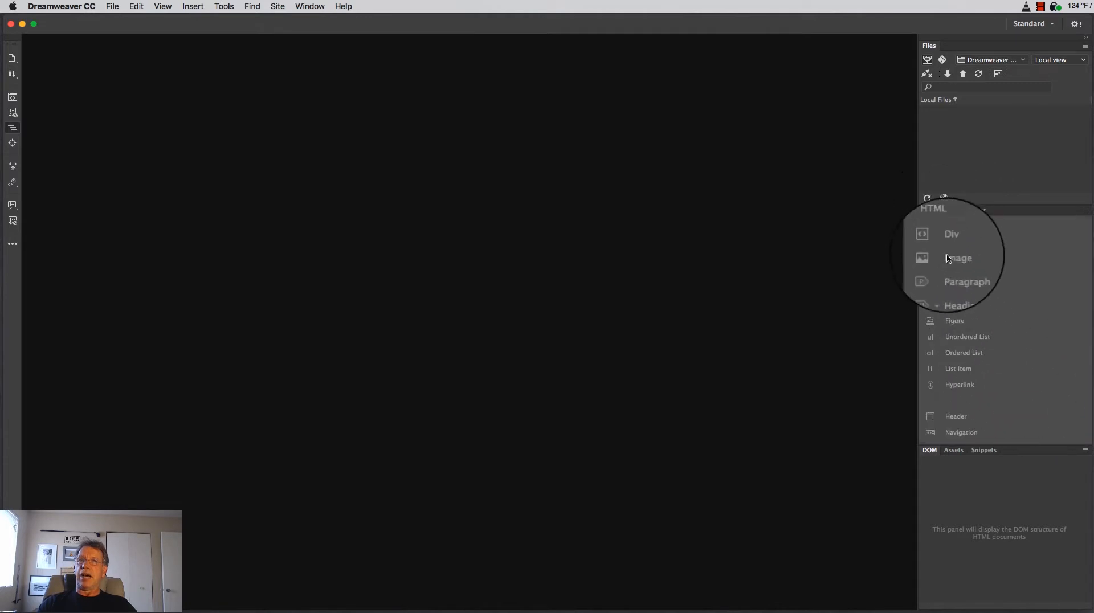
left_click(967, 211)
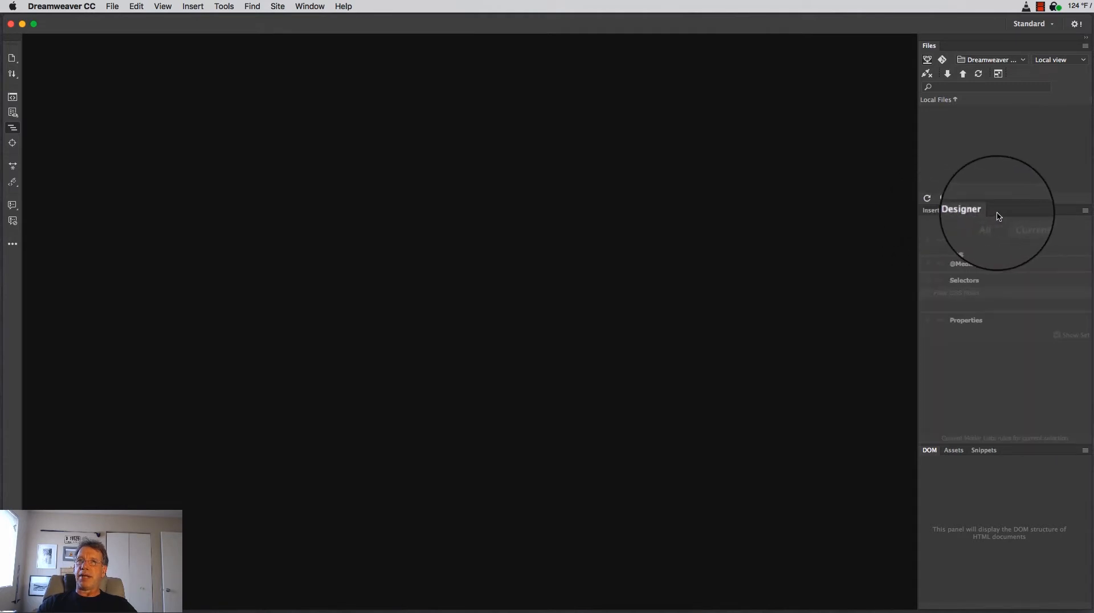
left_click(934, 214)
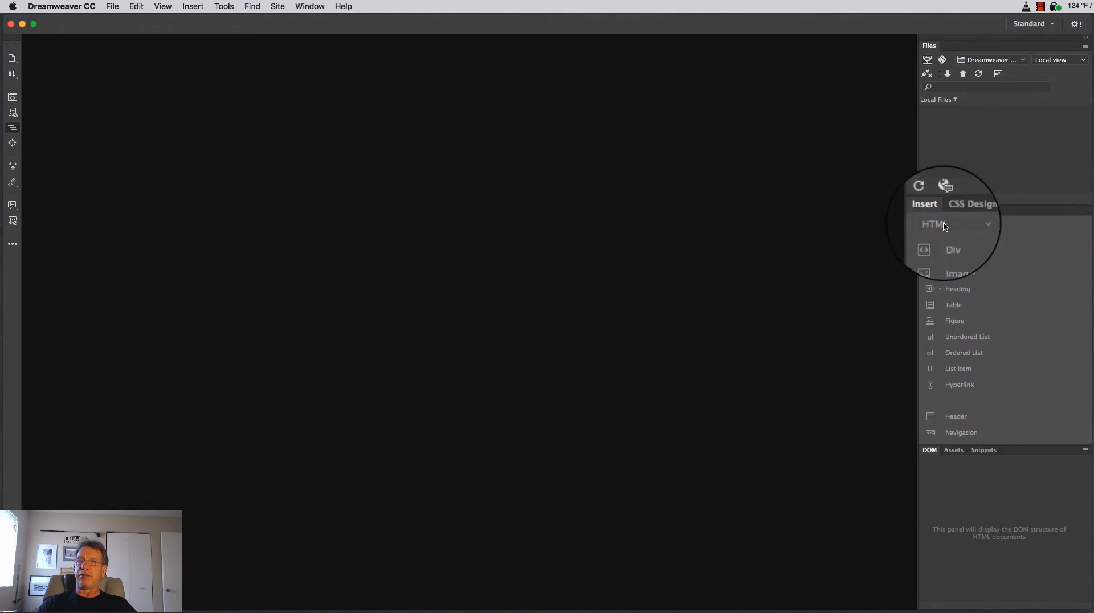
left_click(958, 213)
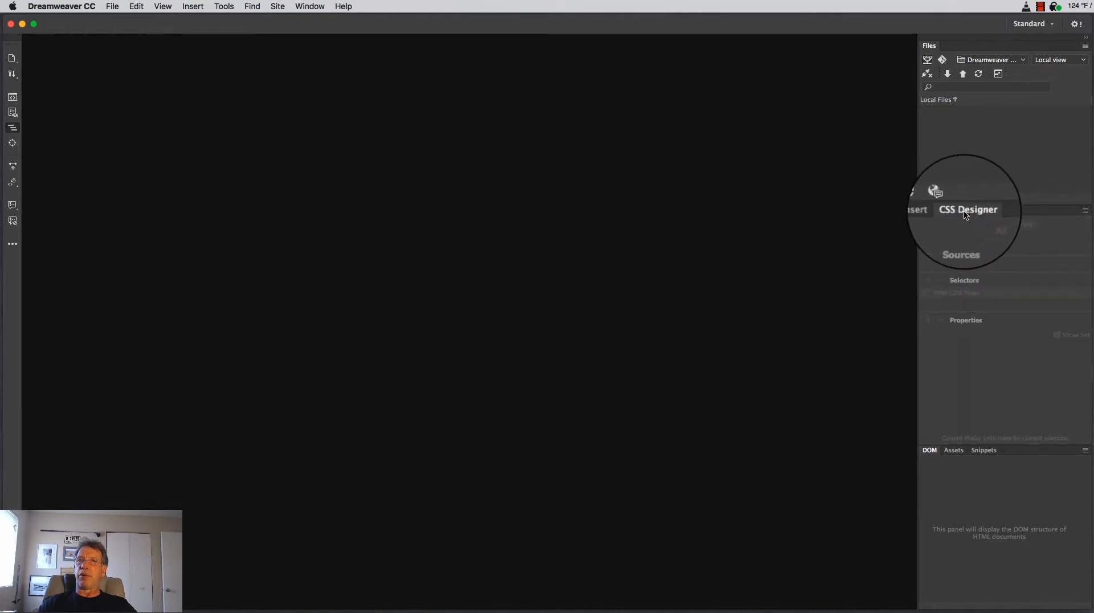
left_click(929, 214)
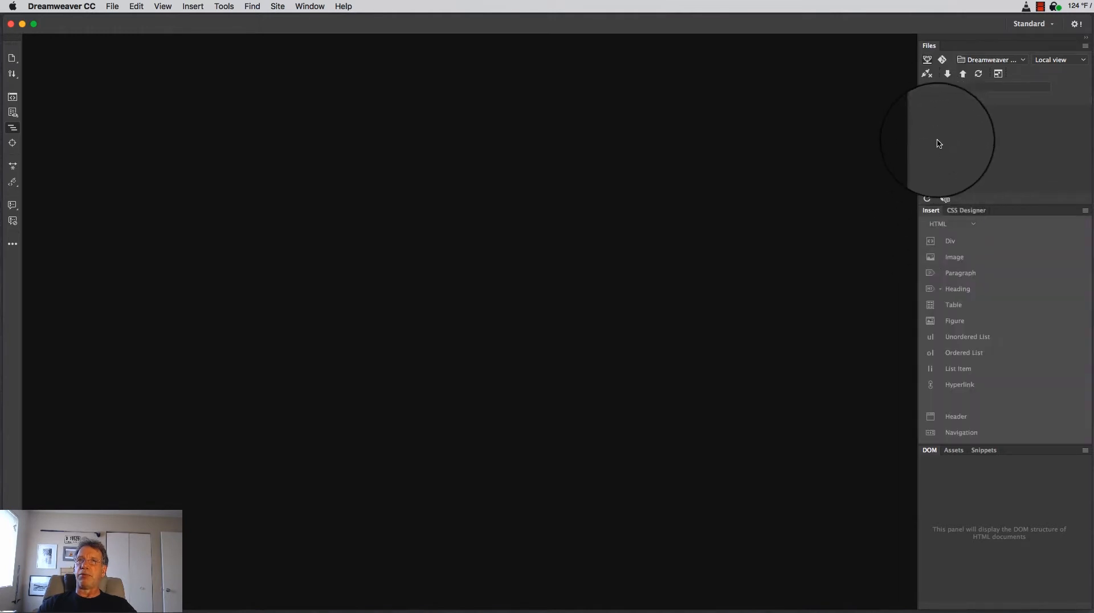
left_click(954, 450)
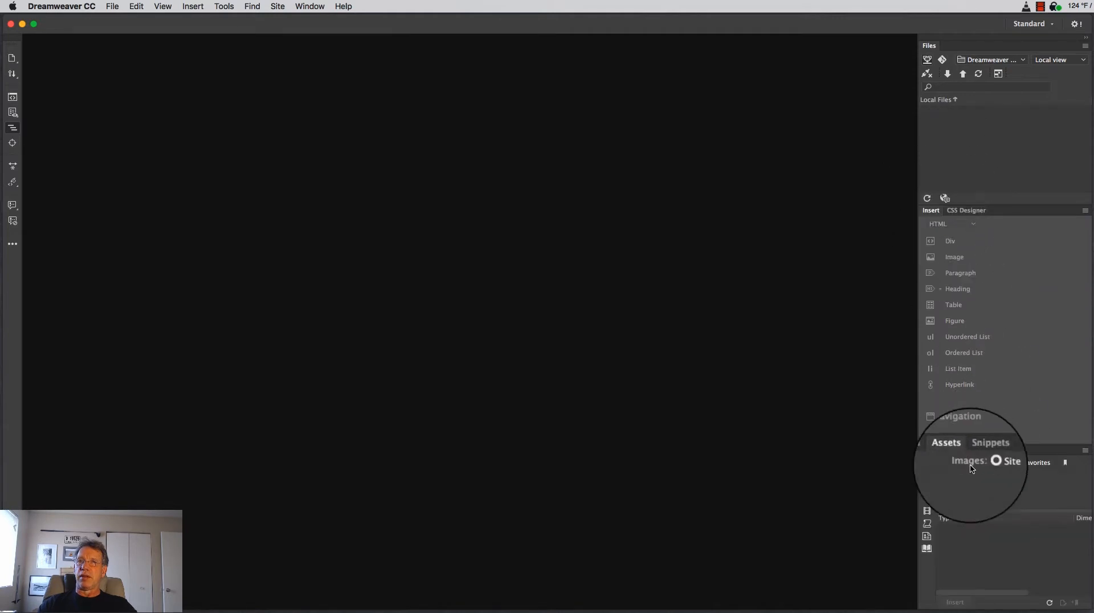
left_click(988, 450)
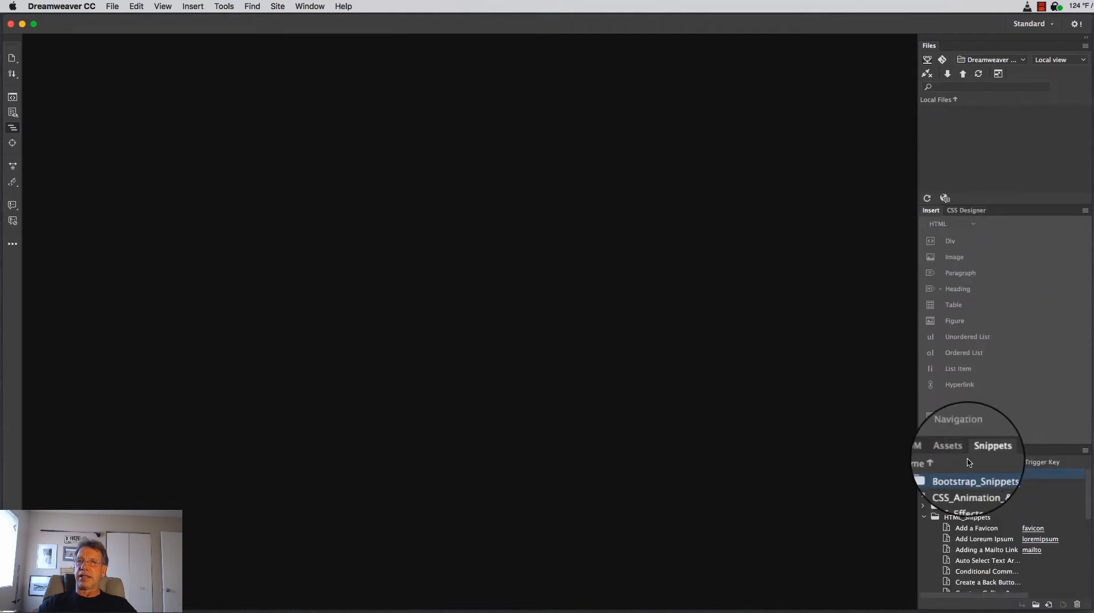
left_click(930, 451)
left_click(968, 211)
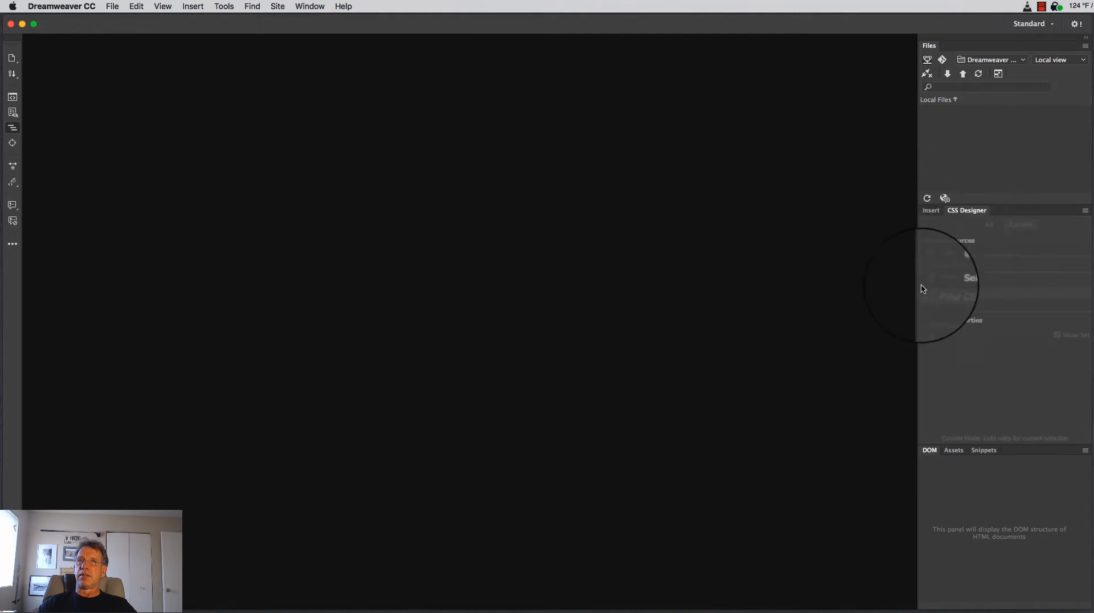
left_click(931, 211)
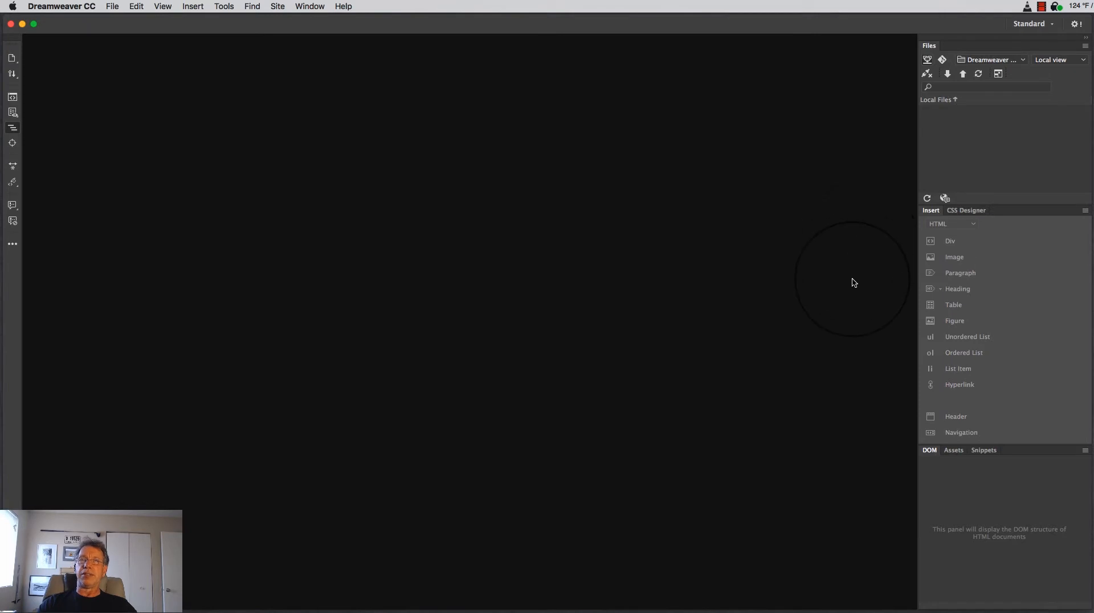
Step: Check the available workspace layouts and workspace management options, keeping the Standard layout
left_click(1054, 26)
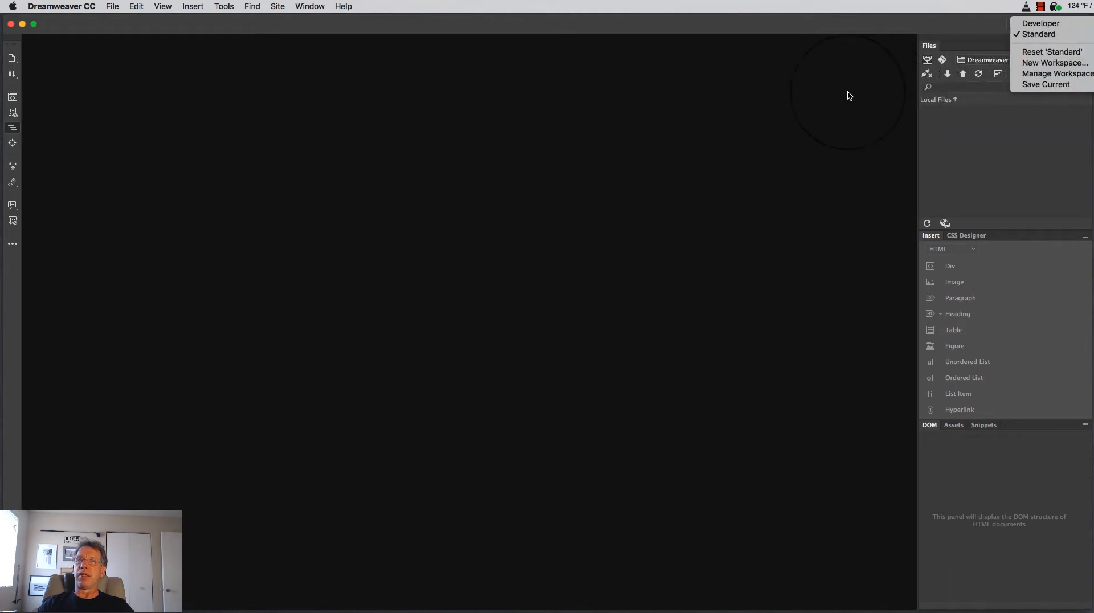
left_click(824, 113)
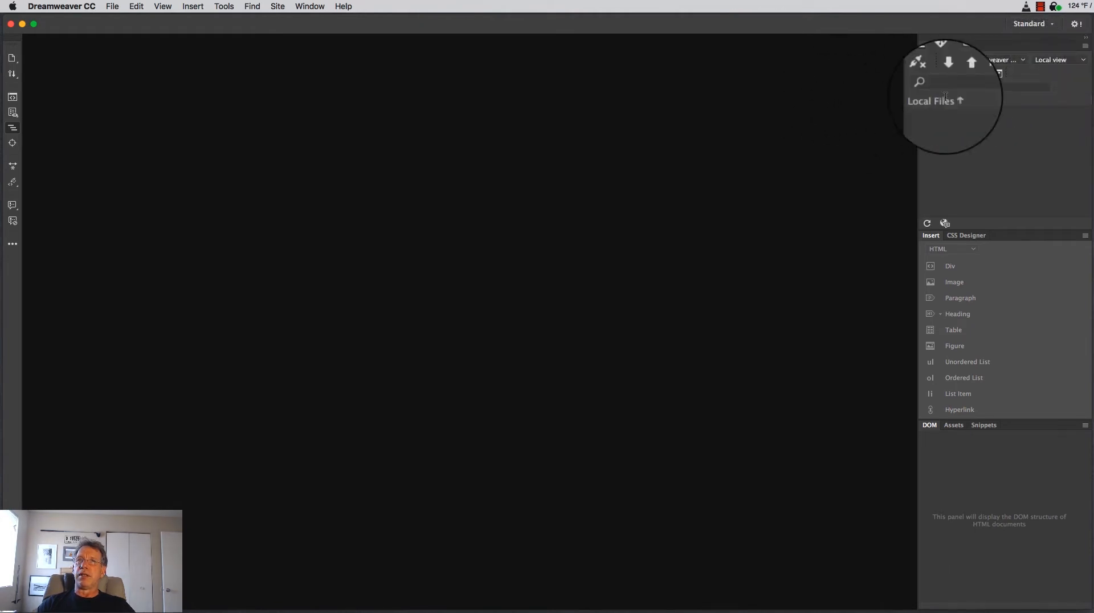
left_click(1053, 23)
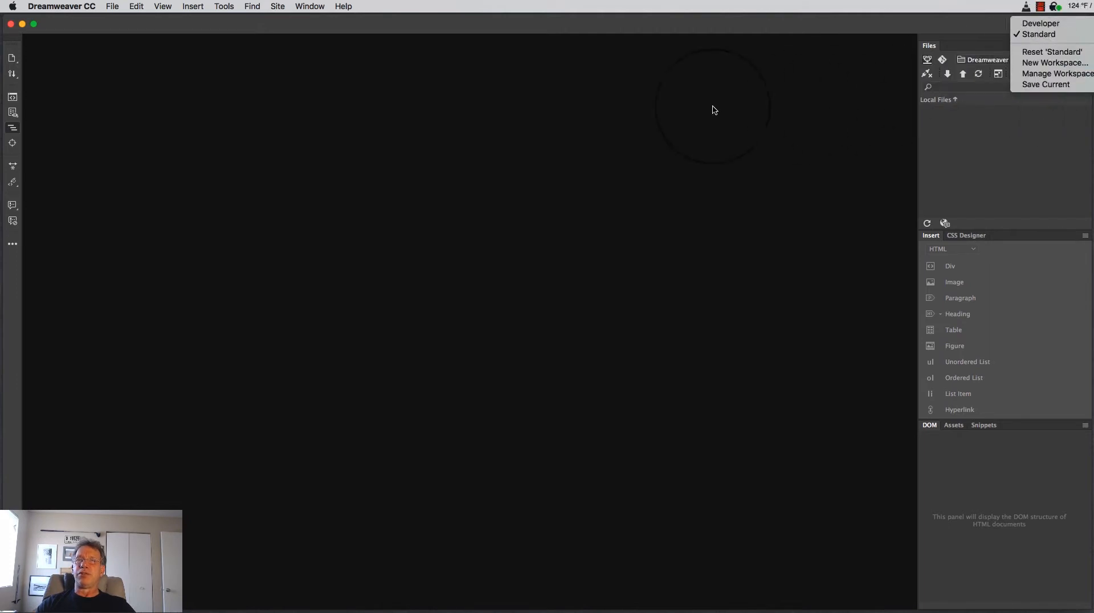
left_click(442, 142)
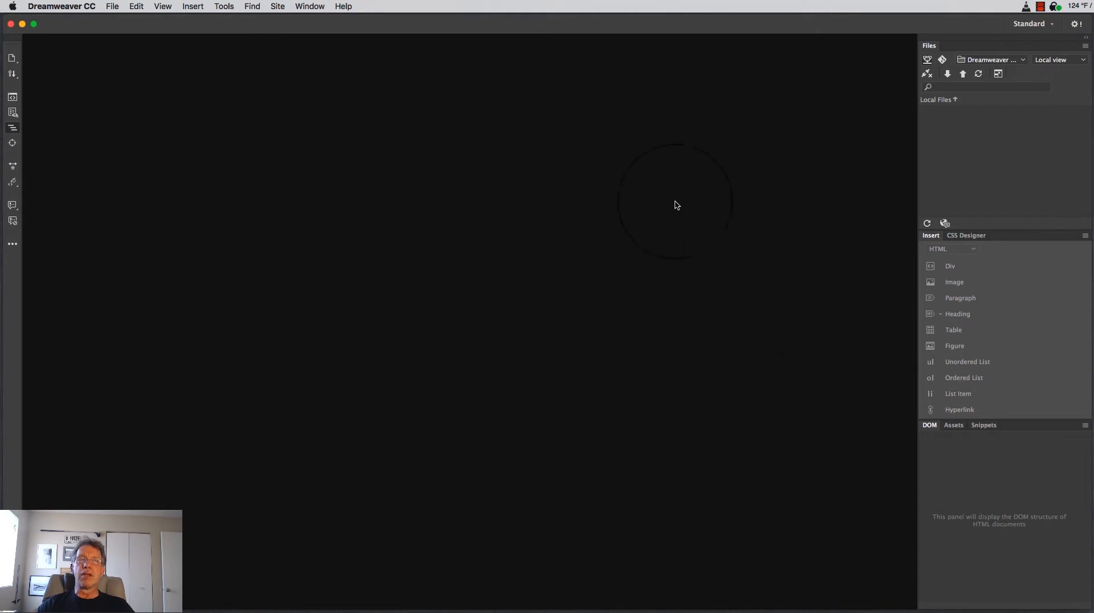
Step: Examine the toolbar's tools, including the options for open documents, Live View, applying comments and formatting source code
left_click(12, 58)
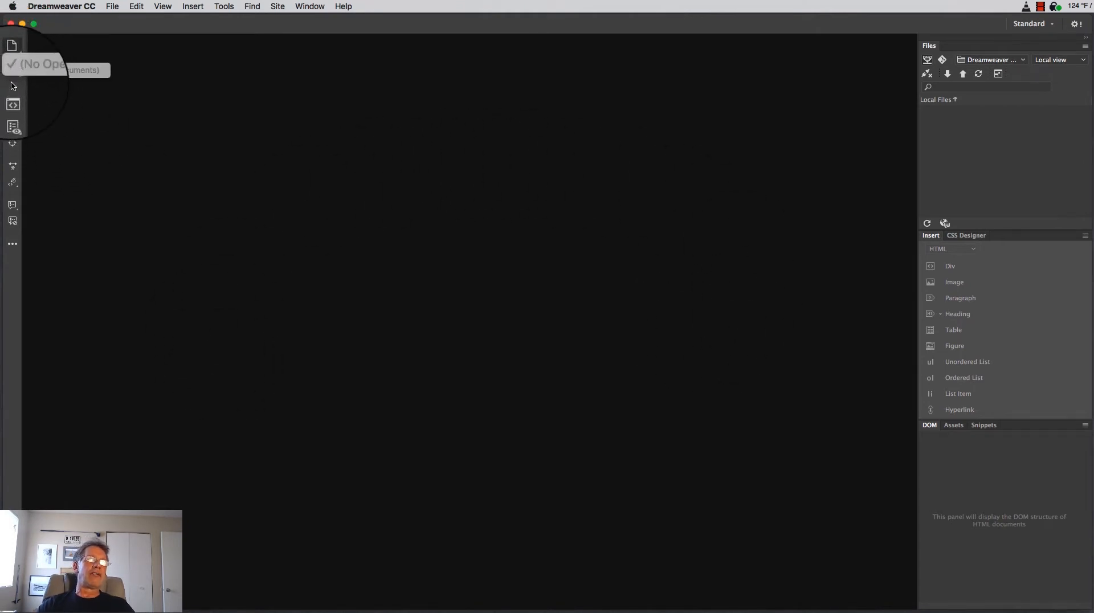
left_click(10, 100)
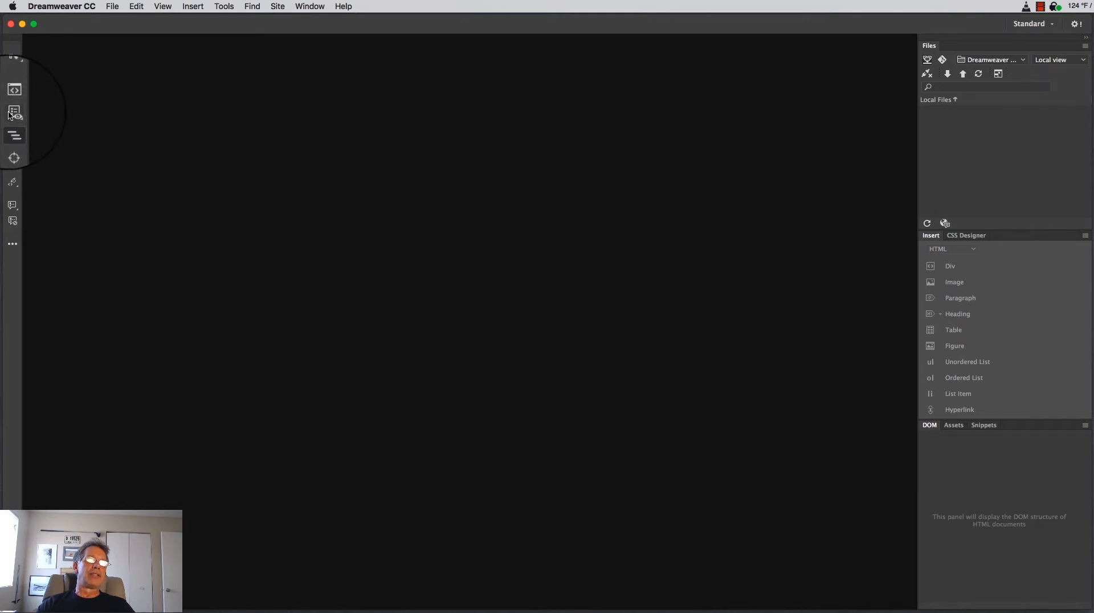
left_click(13, 116)
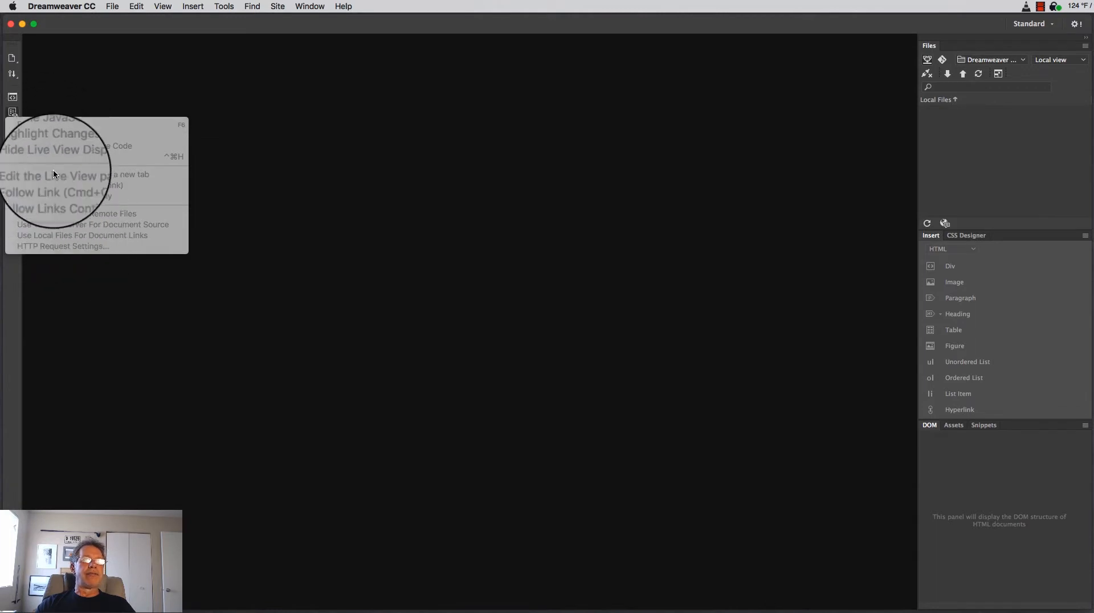
left_click(21, 283)
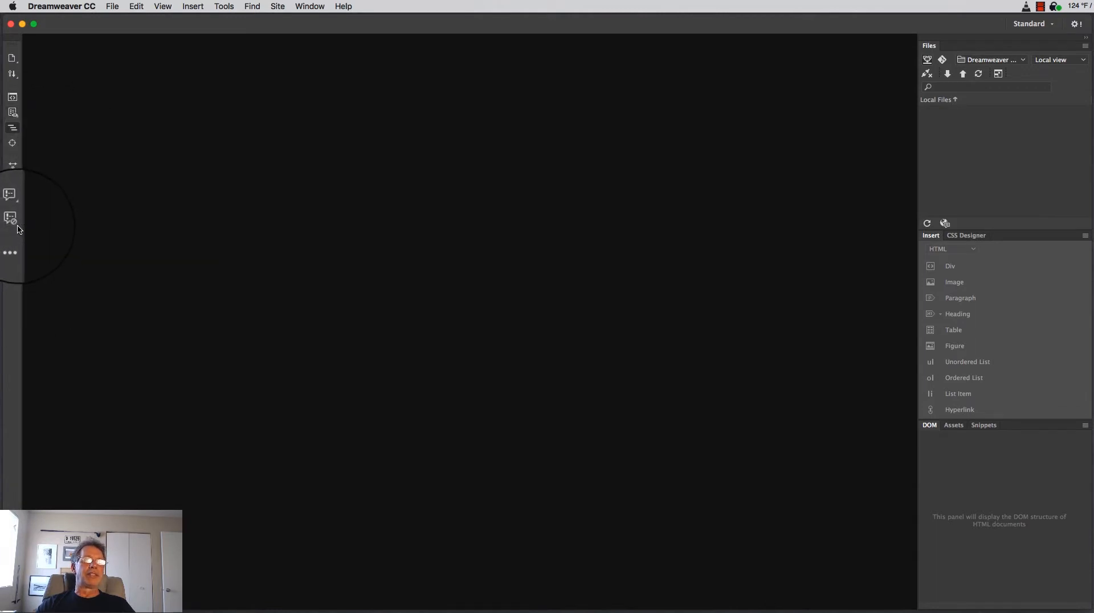
left_click(11, 198)
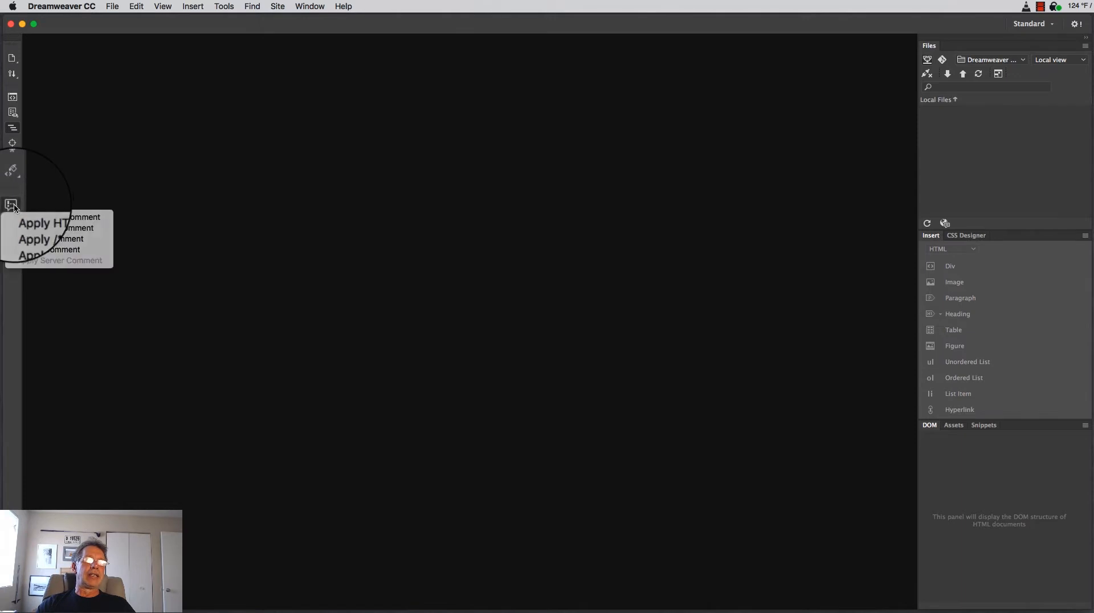
left_click(12, 183)
left_click(12, 182)
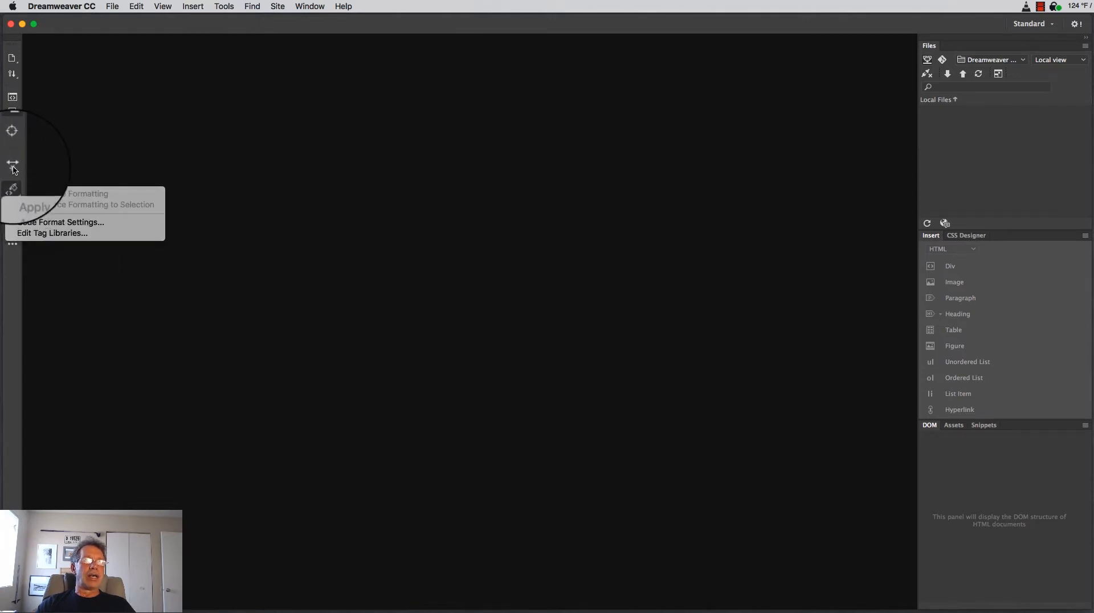
left_click(13, 166)
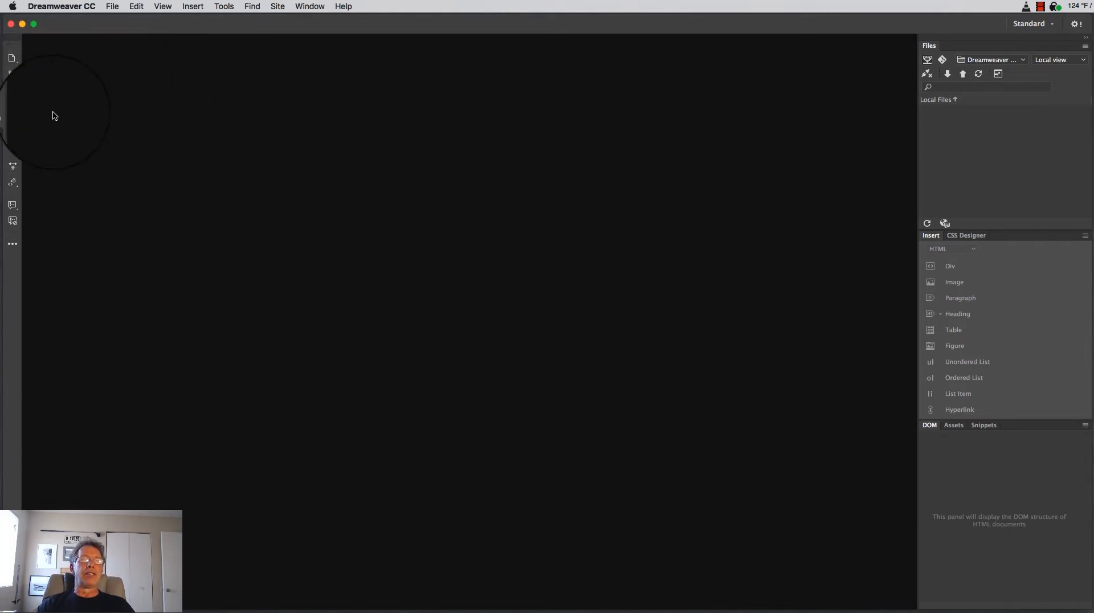
Step: Review the tools offered for customizing the toolbar, and leave without making changes
left_click(12, 244)
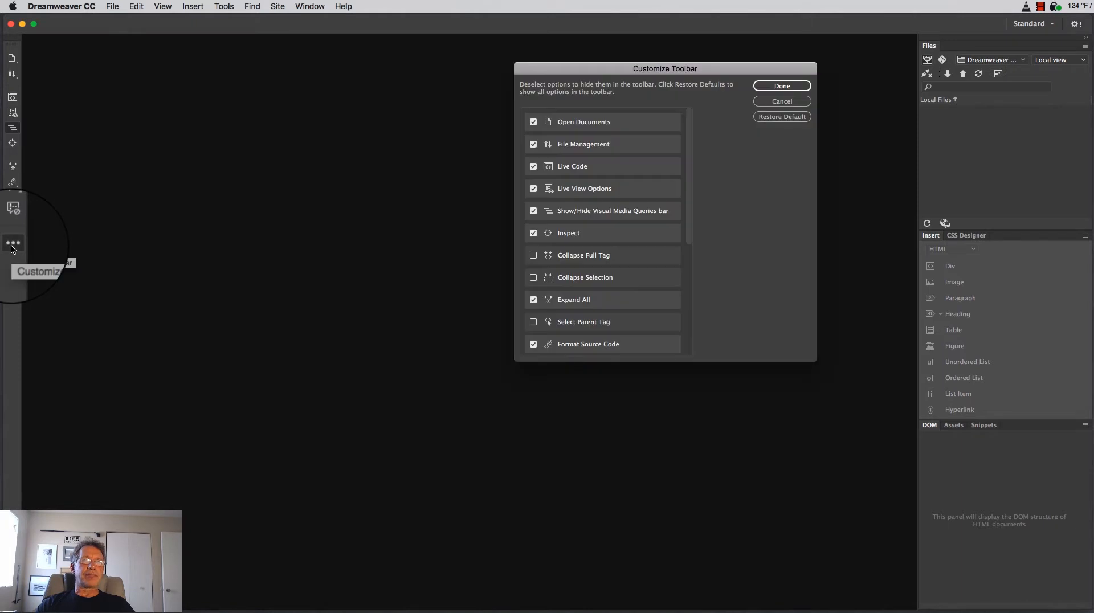
left_click_drag(591, 68, 147, 57)
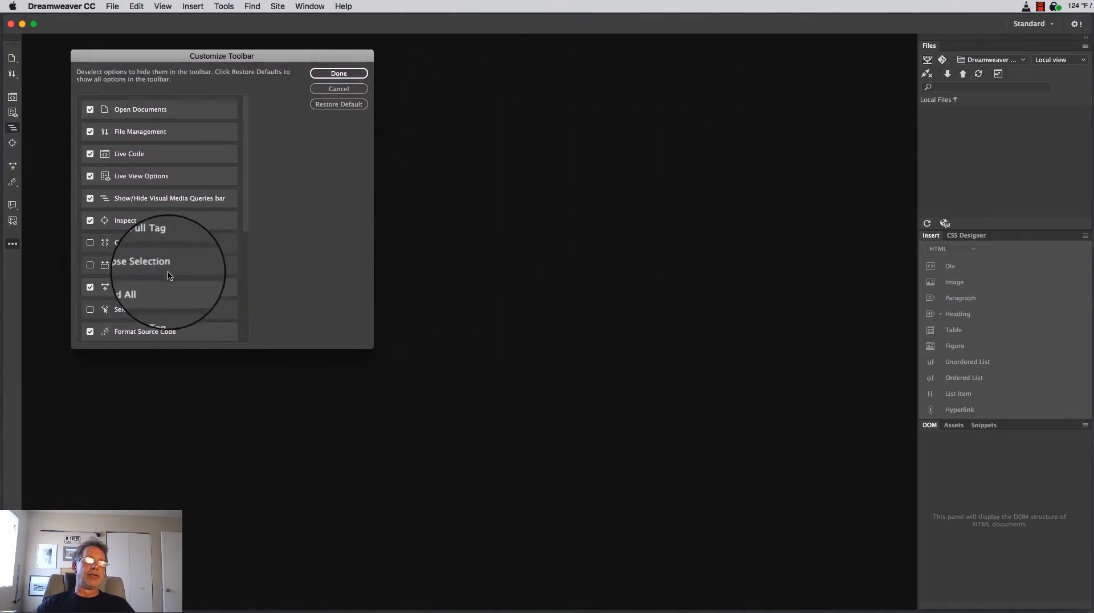
scroll(168, 254, "down", 3)
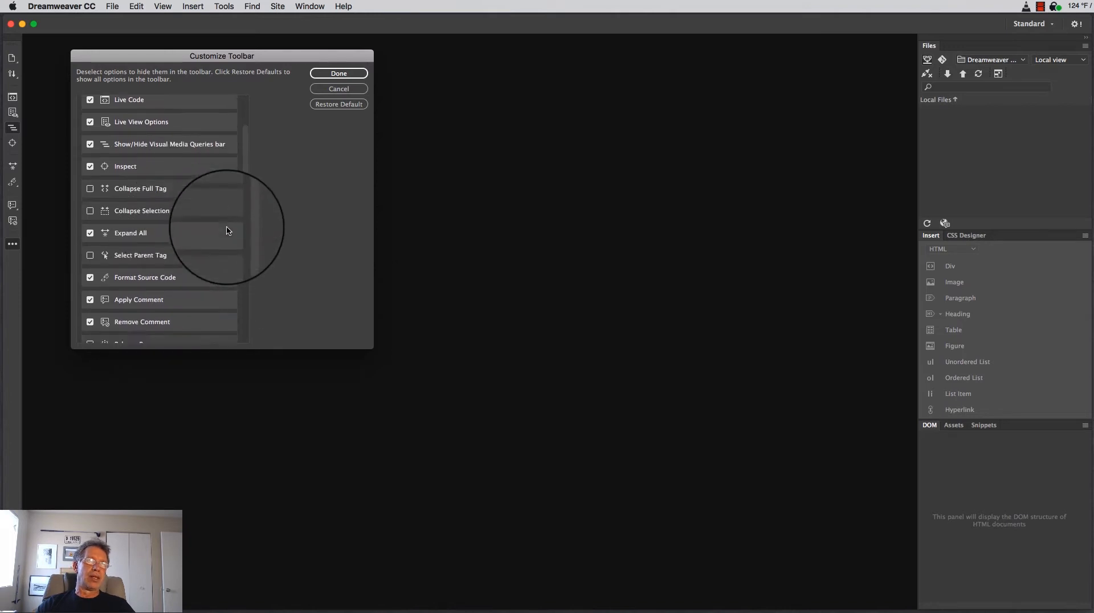
scroll(225, 234, "down", 3)
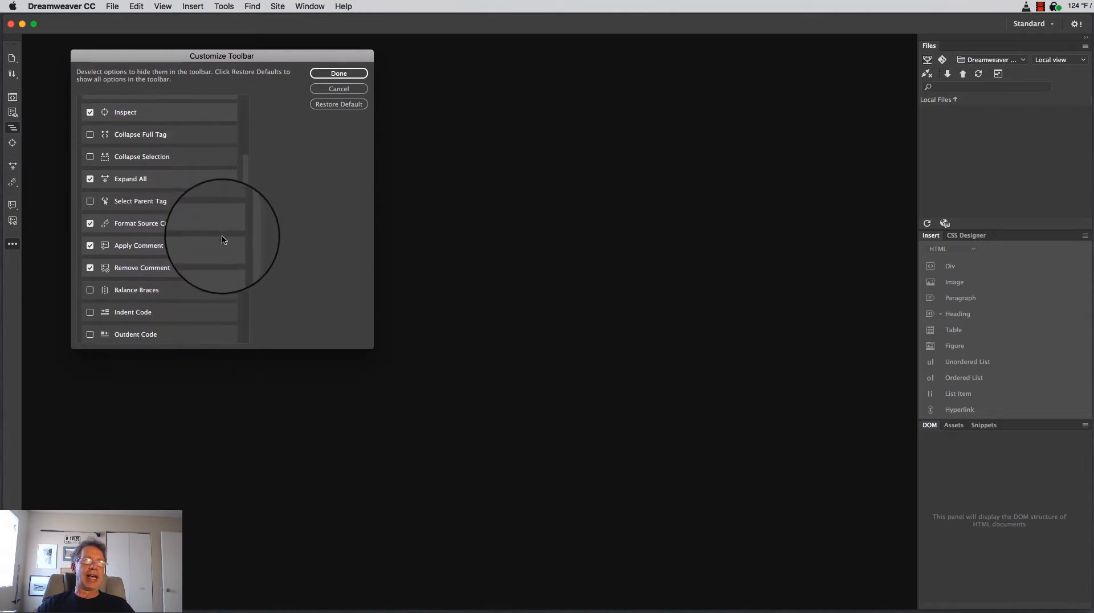
left_click(351, 89)
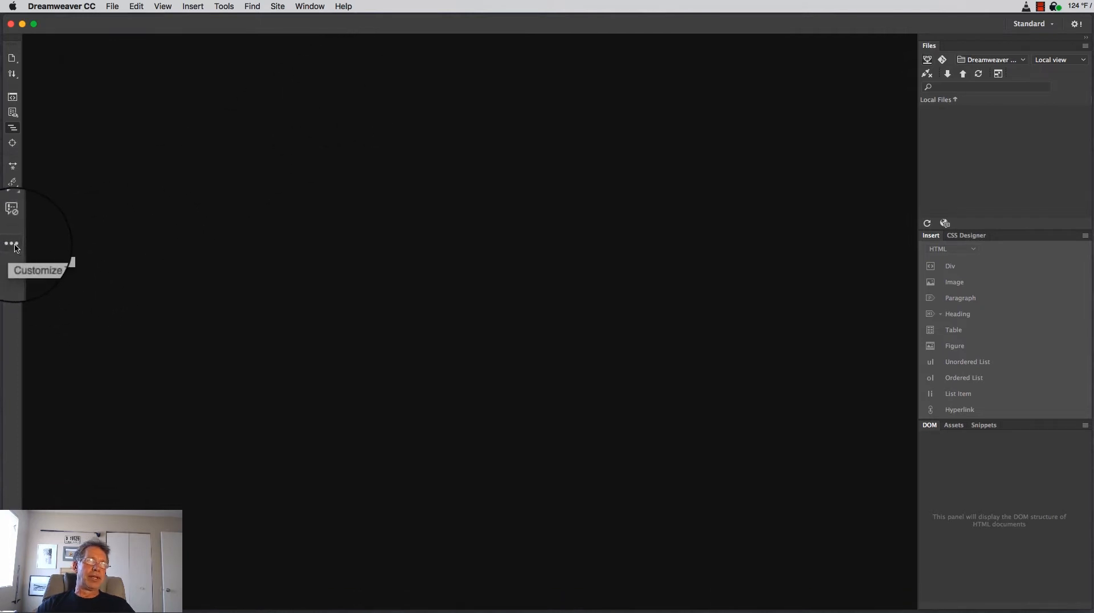
Step: Customize the toolbar to include the Recent Snippets tool
left_click(11, 244)
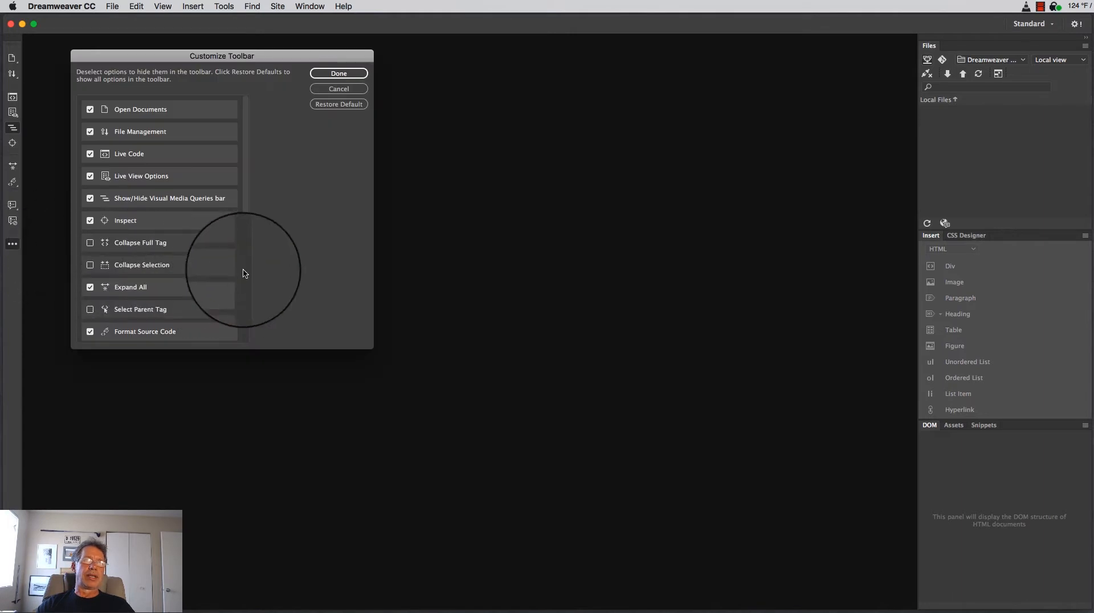
scroll(213, 239, "down", 5)
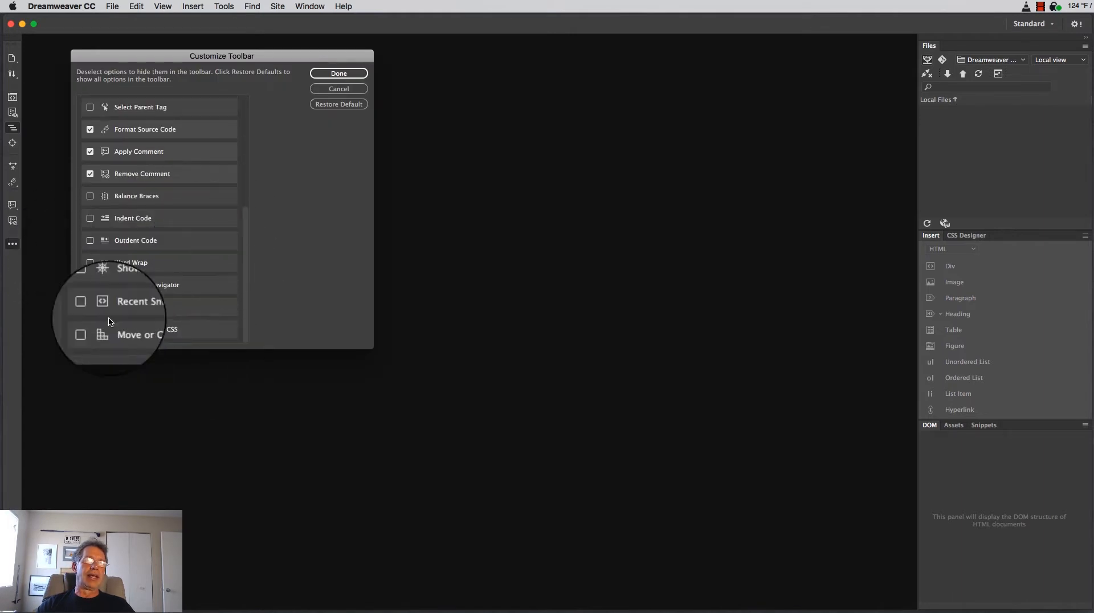
left_click(90, 307)
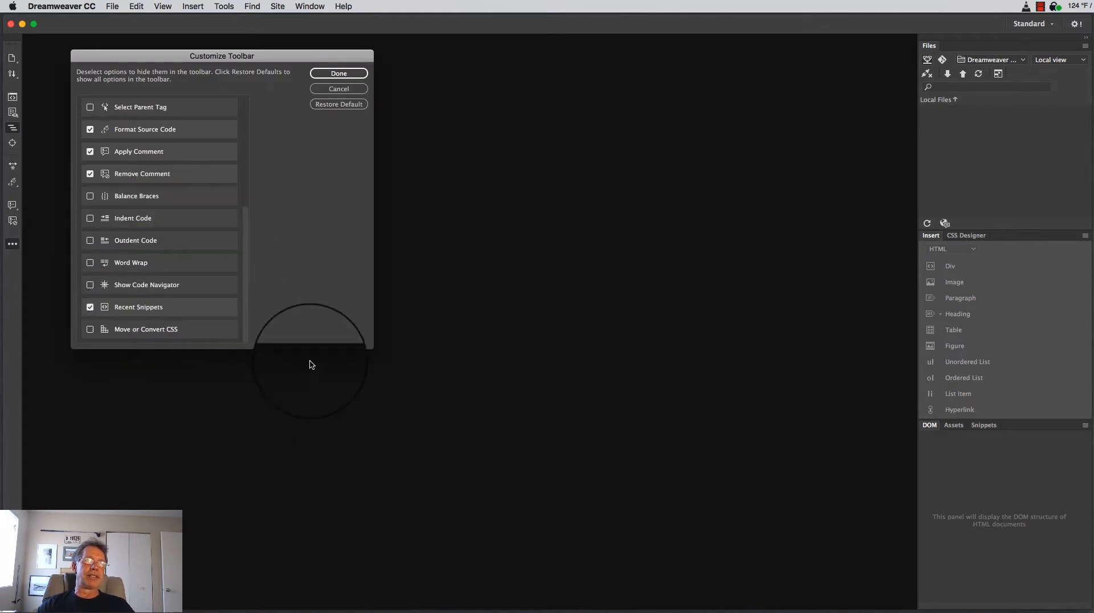
left_click(338, 73)
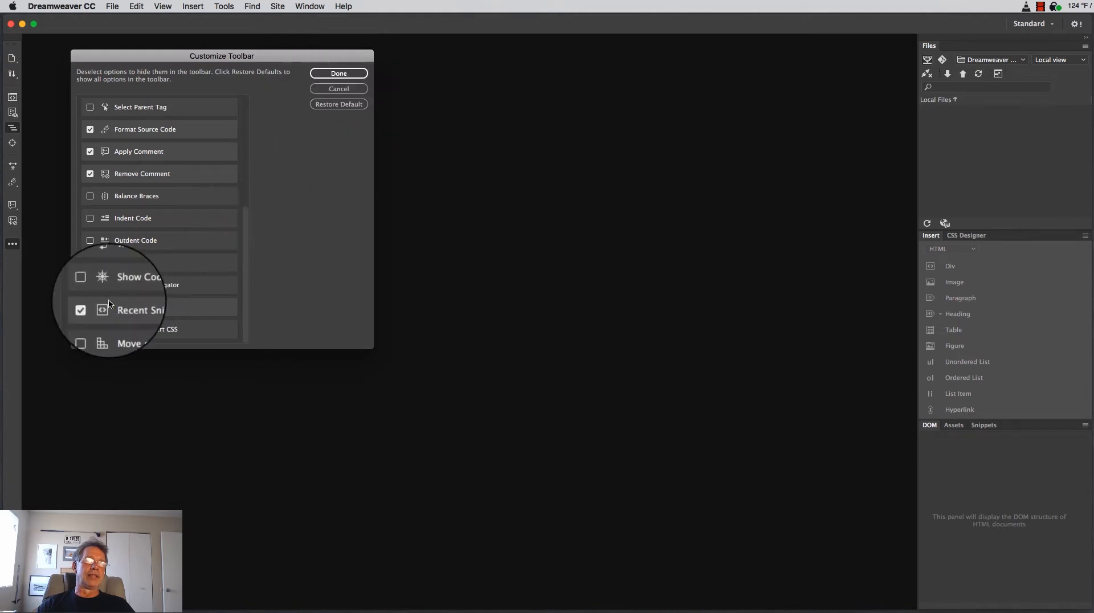
left_click(339, 74)
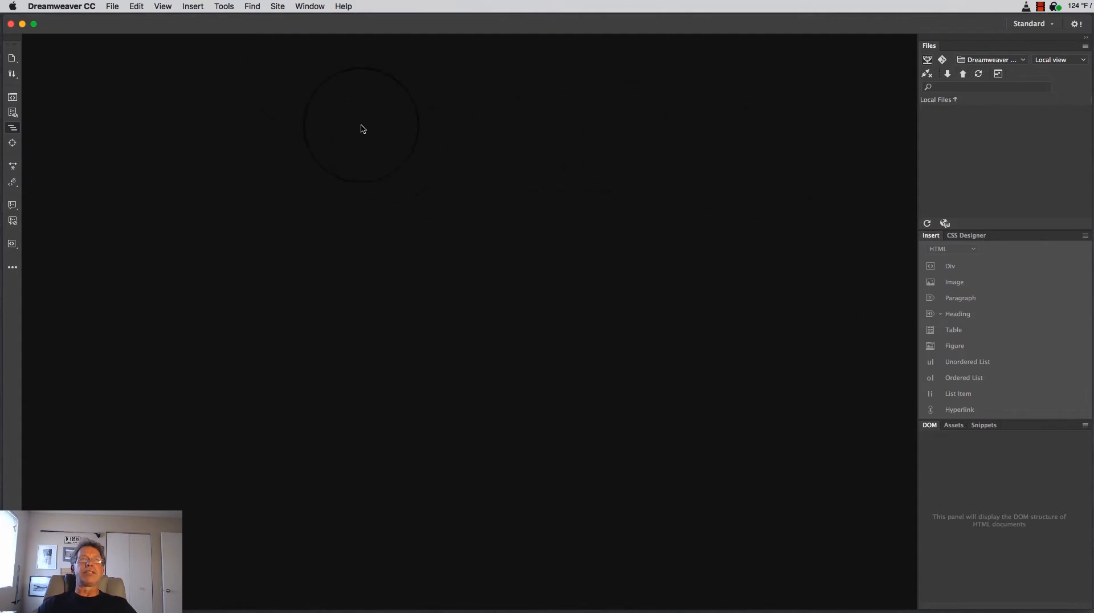
Step: Start a new site definition and name the site "Dreamweaver site"
left_click(277, 6)
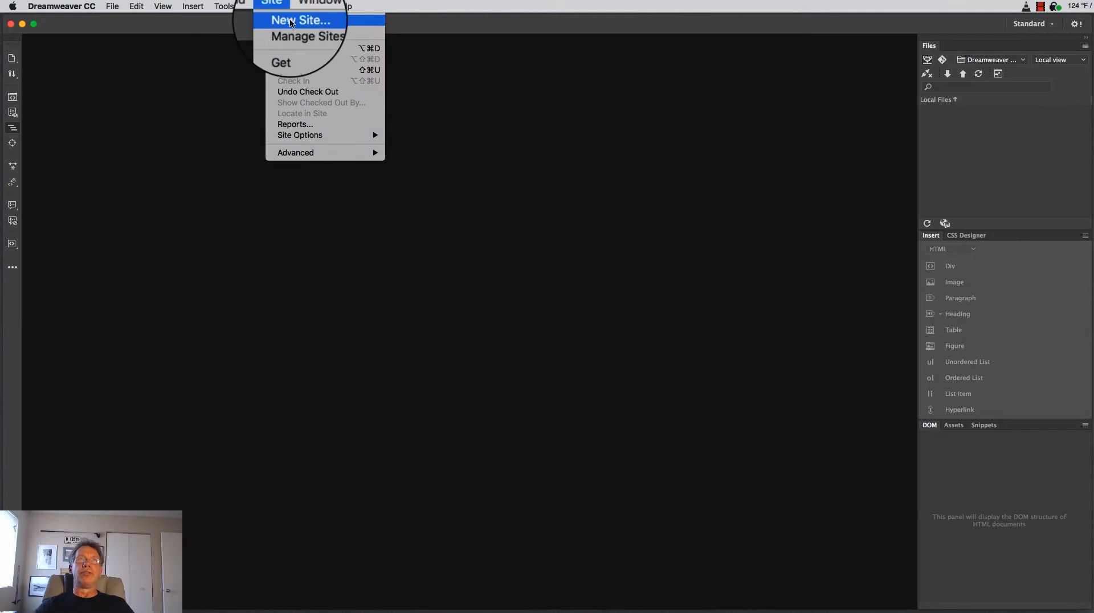
left_click(291, 21)
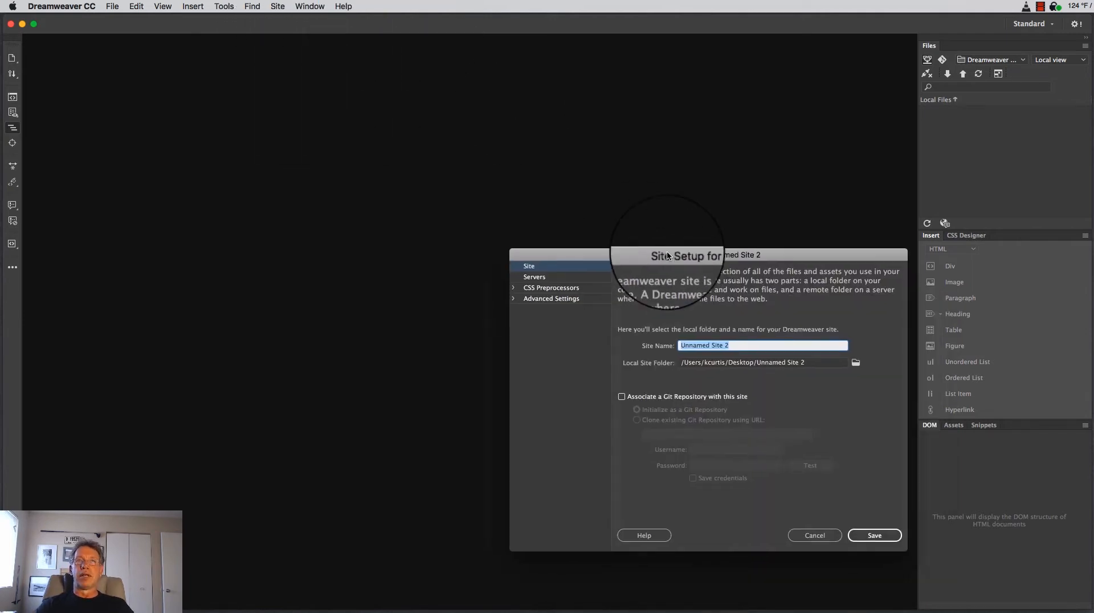
left_click_drag(666, 256, 551, 75)
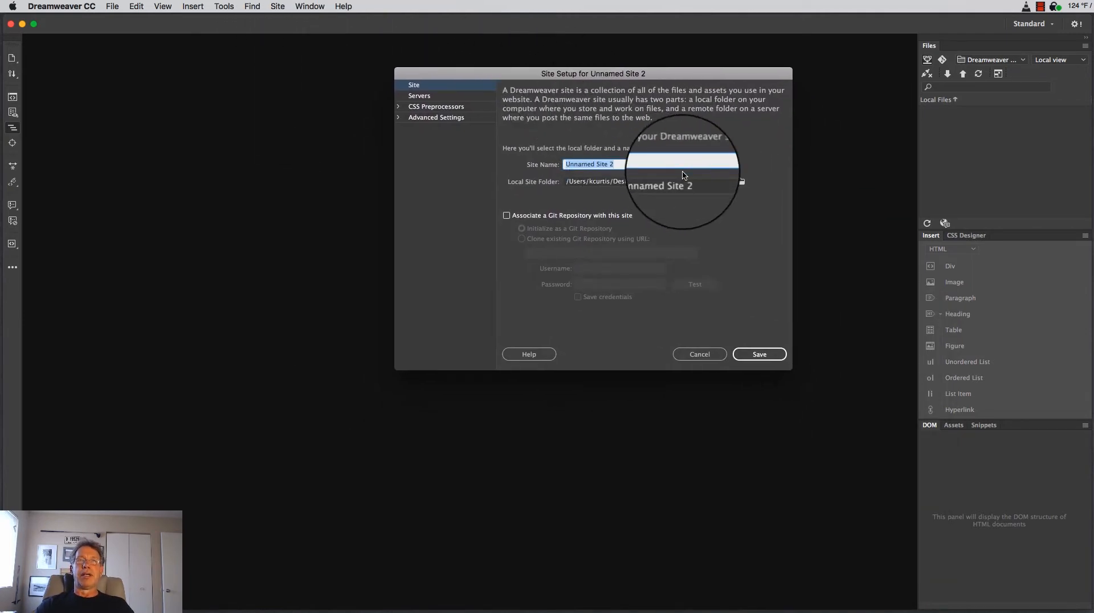
left_click(626, 163)
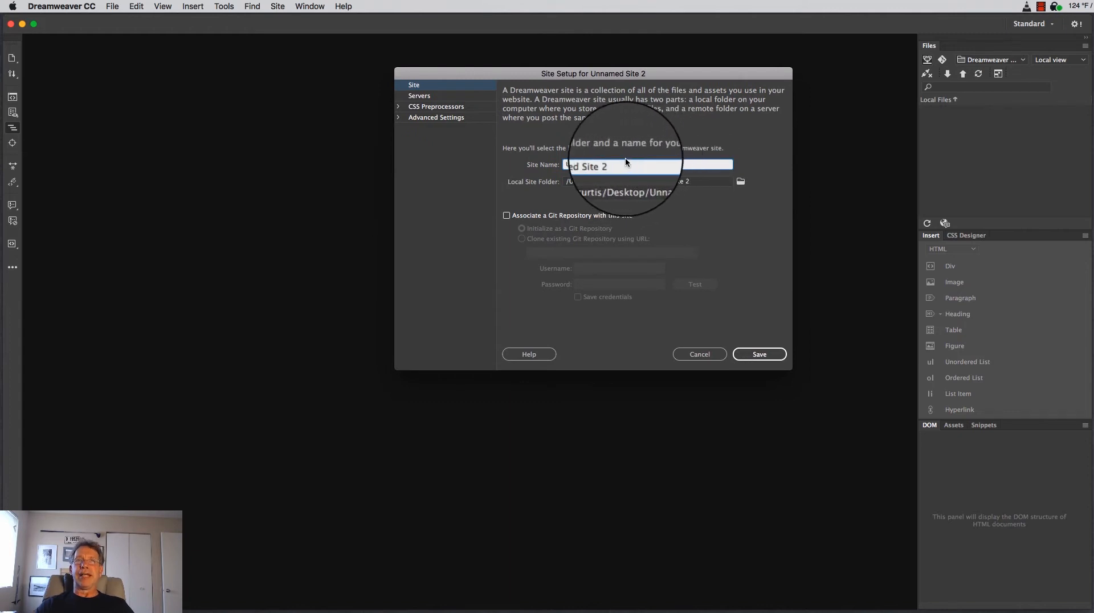
left_click_drag(634, 165, 527, 157)
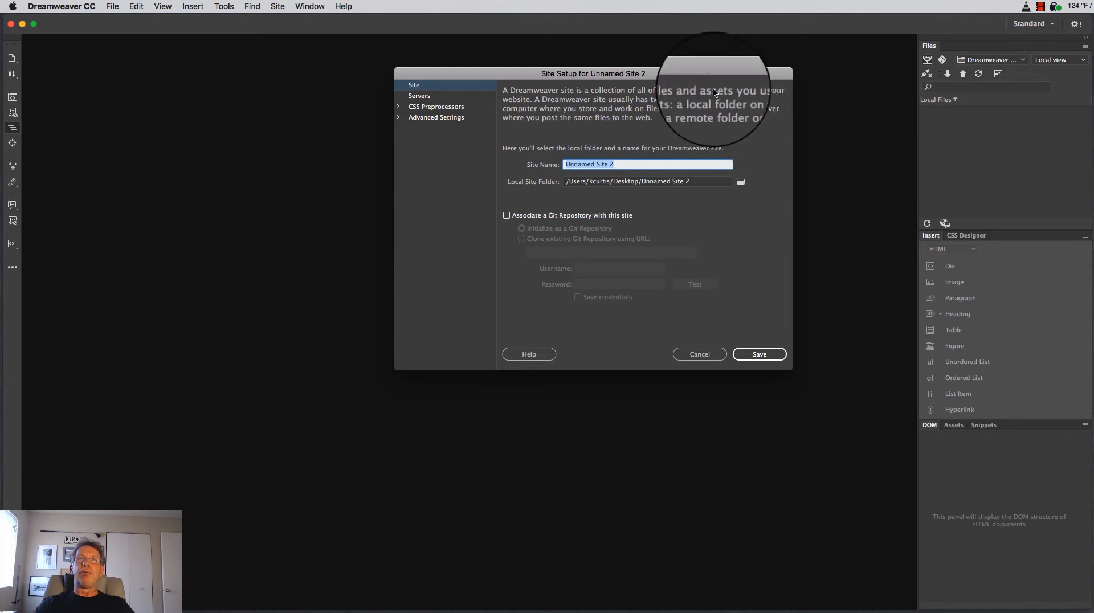
left_click_drag(706, 71, 746, 56)
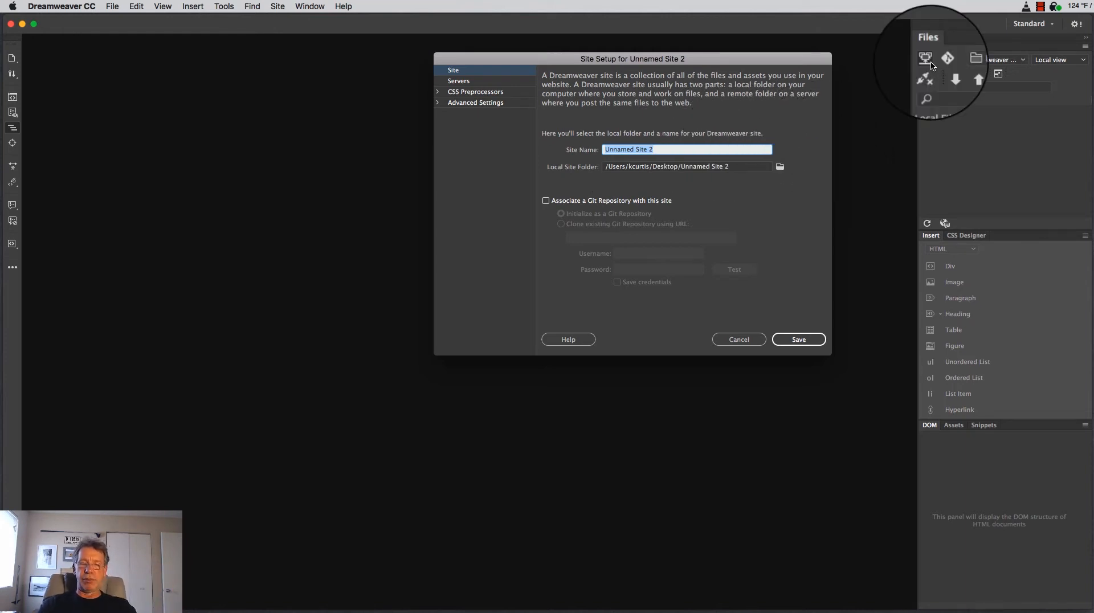
type("Dreamweaver")
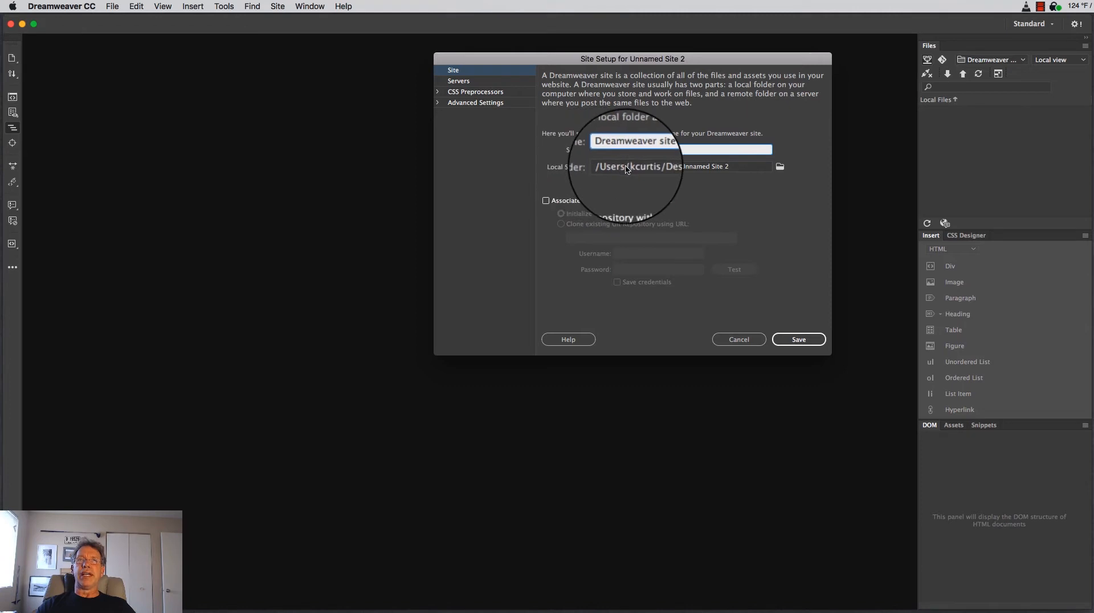
key("Tab")
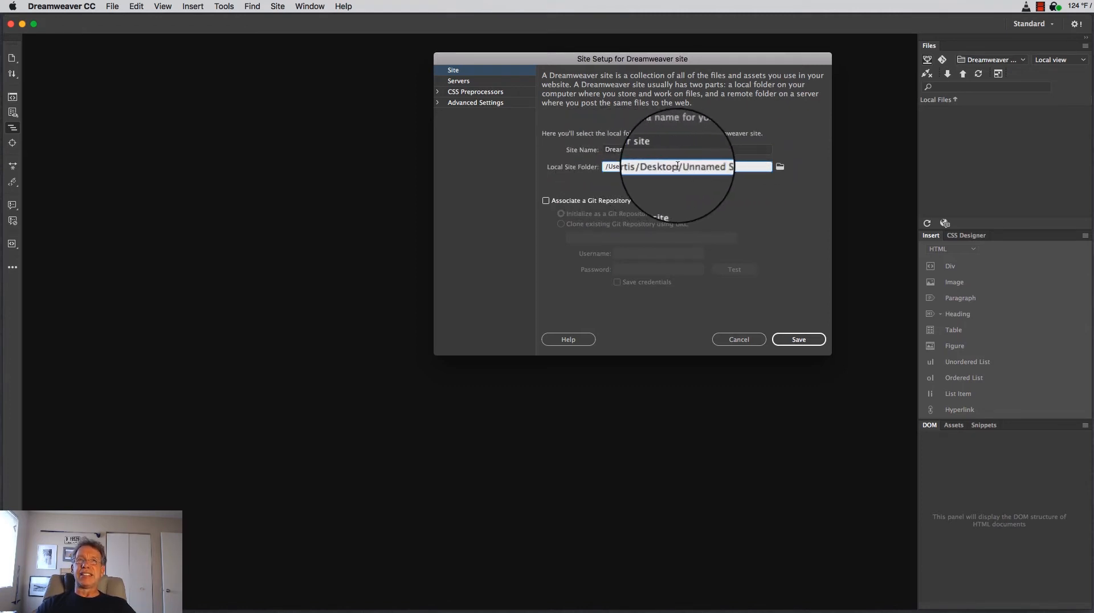
Step: Create a new folder named DWTut on the Desktop and choose it as the local site folder
left_click(626, 166)
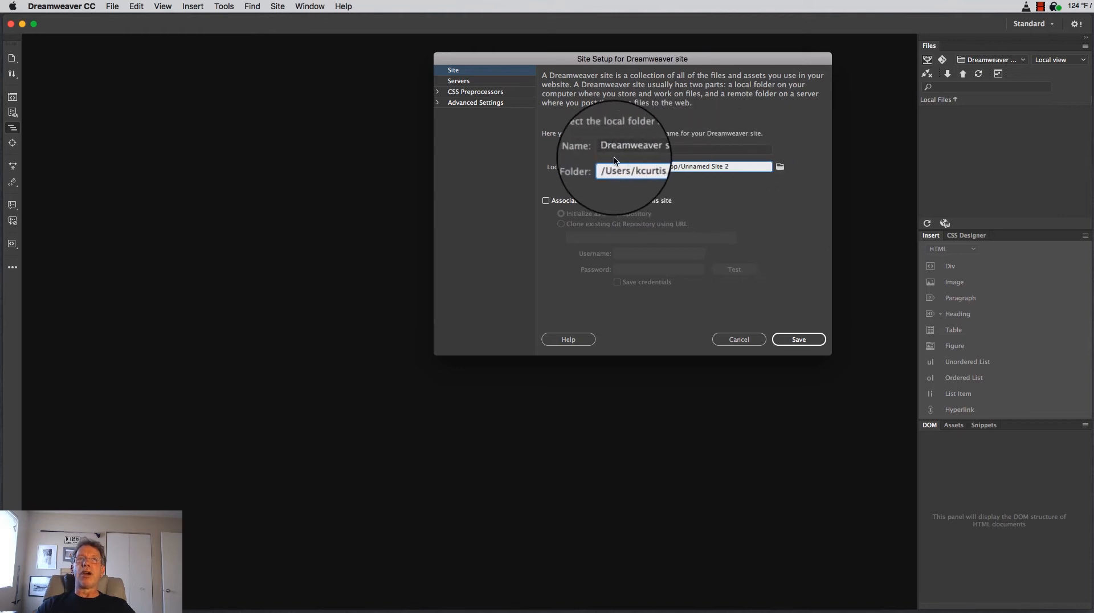
left_click(779, 167)
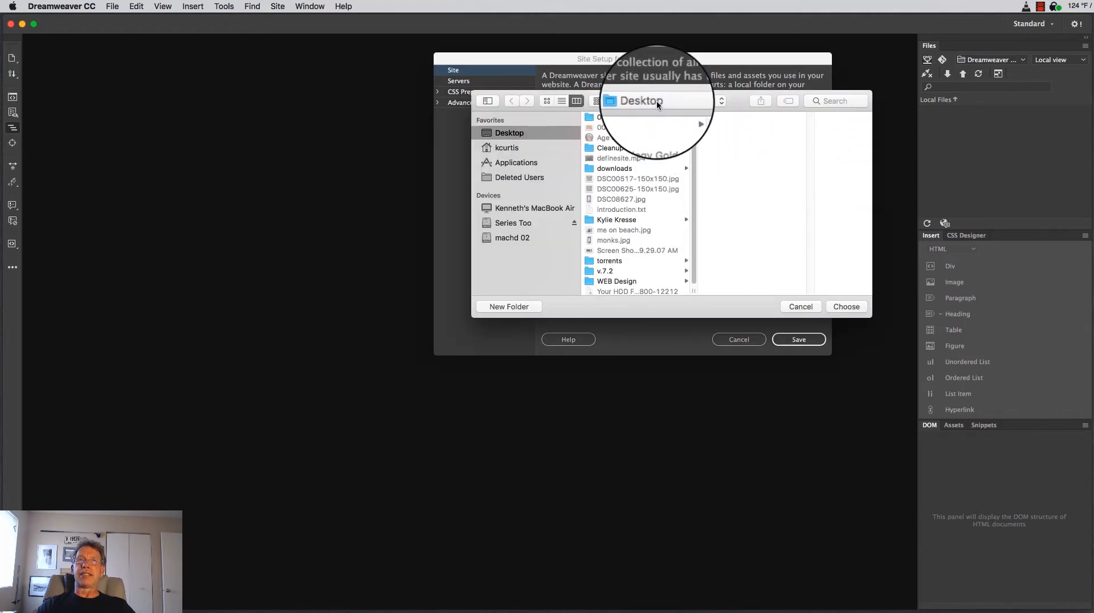
left_click(517, 308)
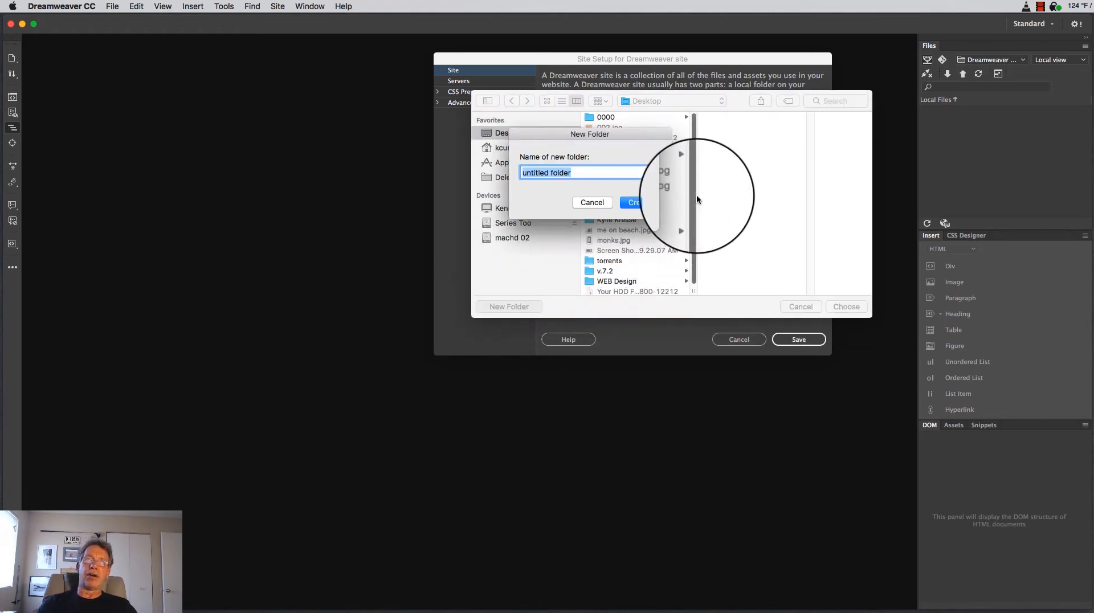
type("DWTut")
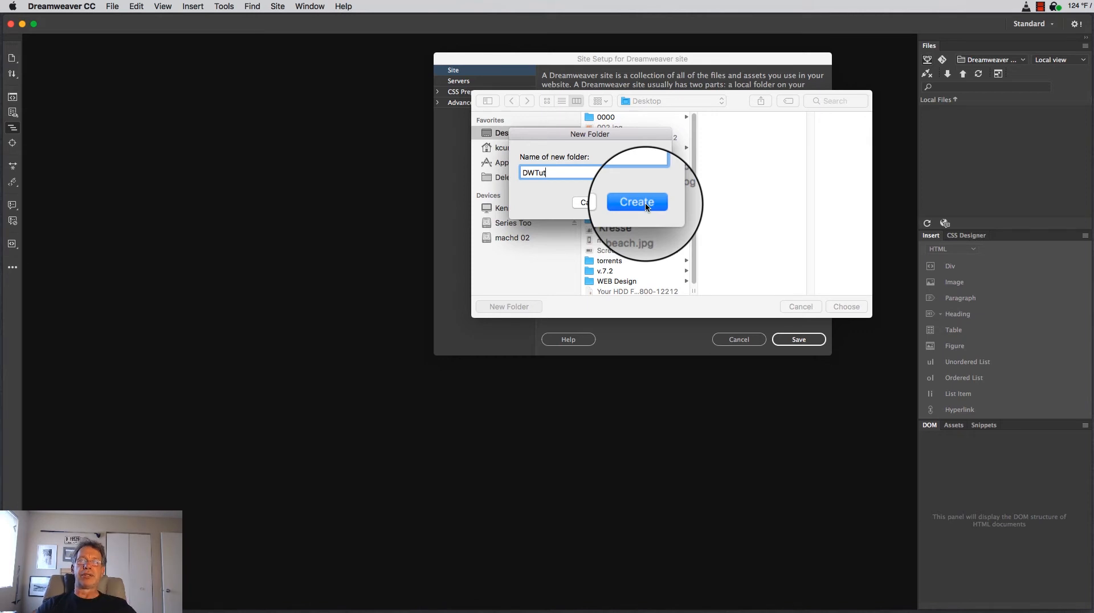
left_click(646, 206)
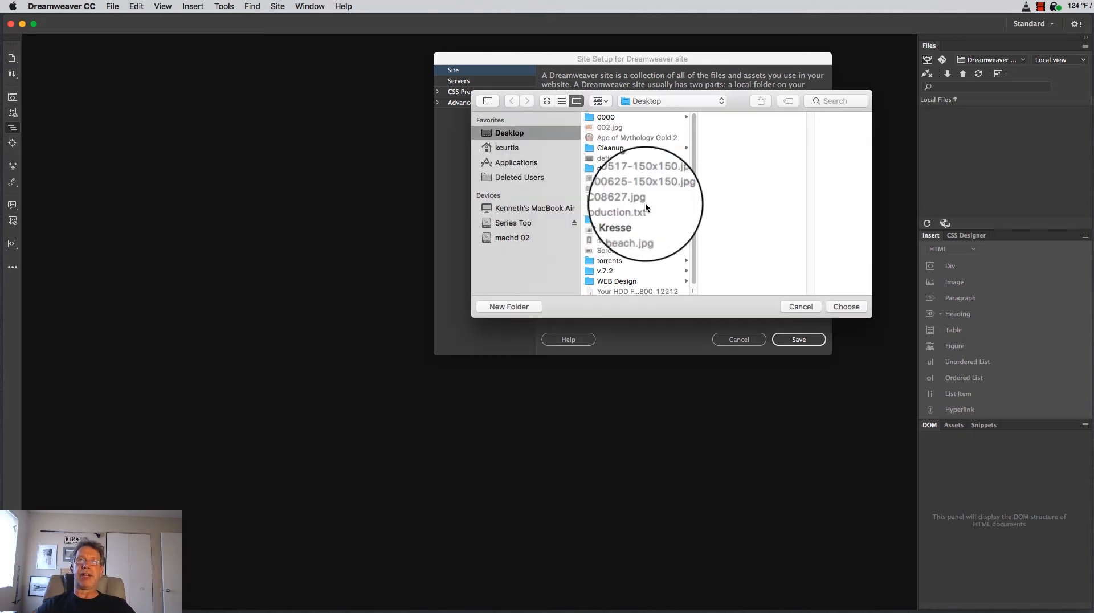
left_click(852, 306)
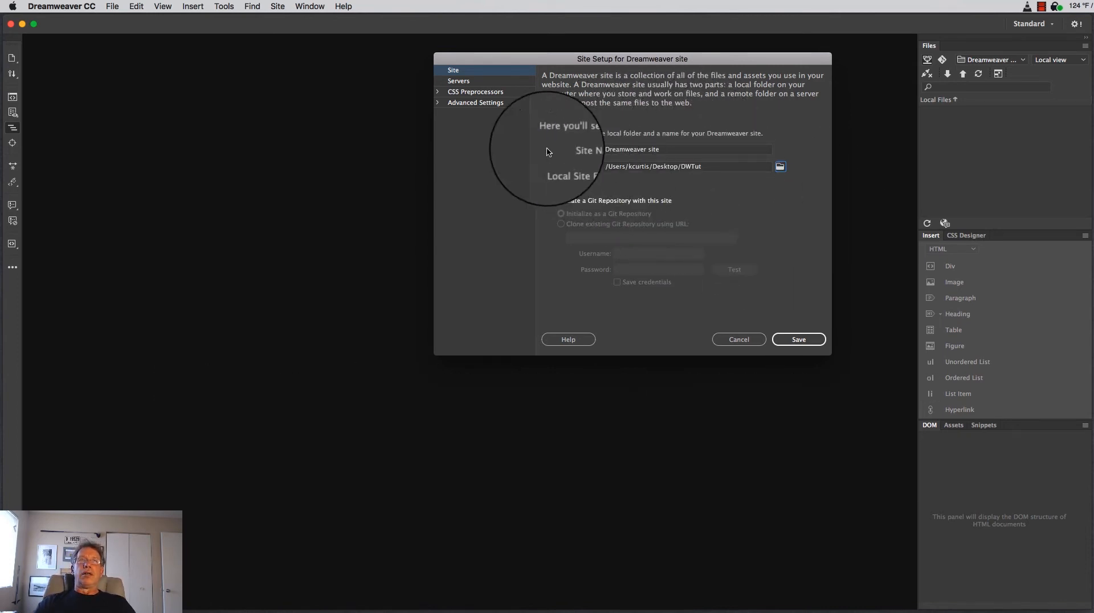
Step: Review the site's server settings and every CSS Preprocessors category, from General and Source & Output to Bourbon Bitters
left_click(496, 80)
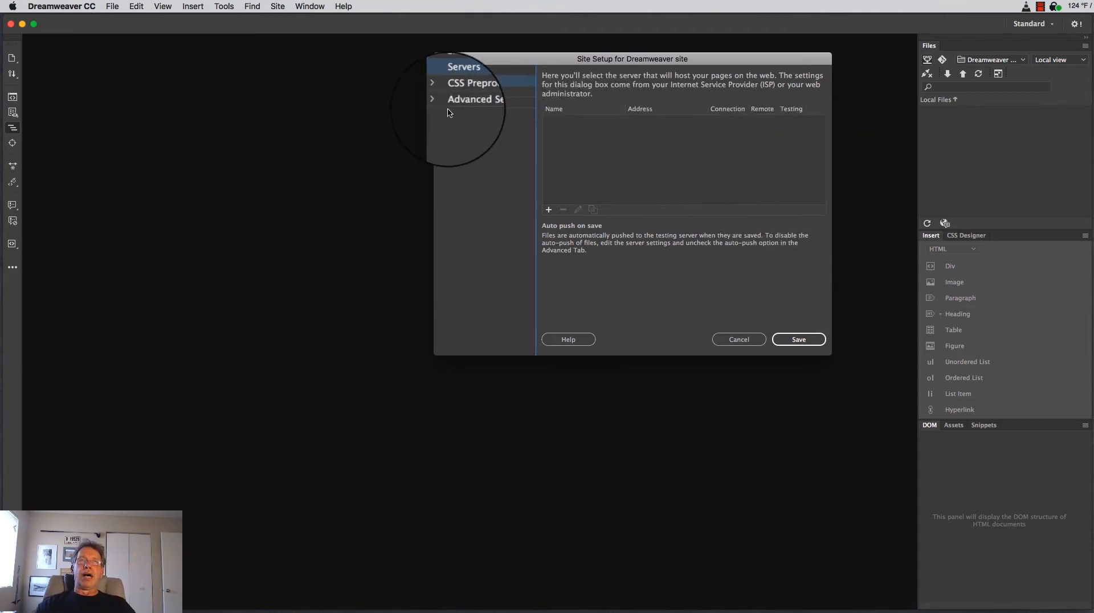
left_click(438, 92)
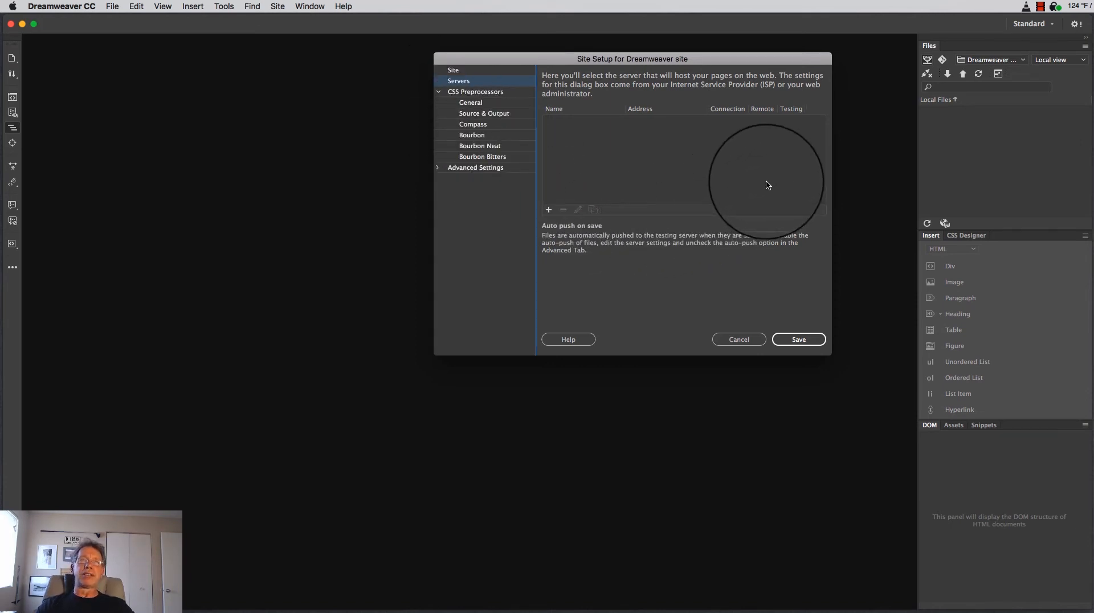
left_click(477, 106)
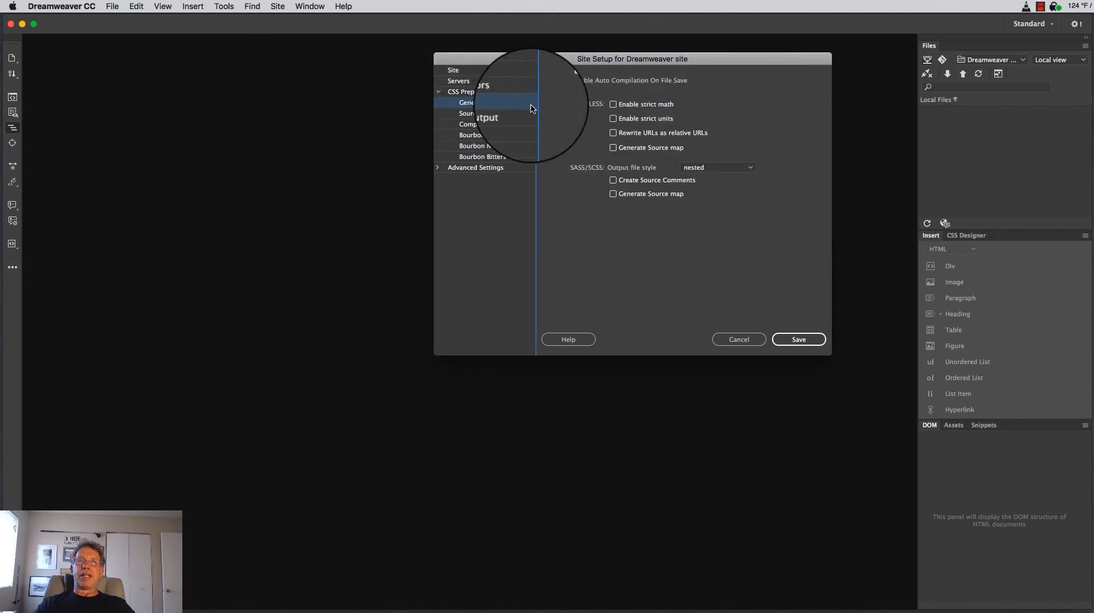
left_click(494, 117)
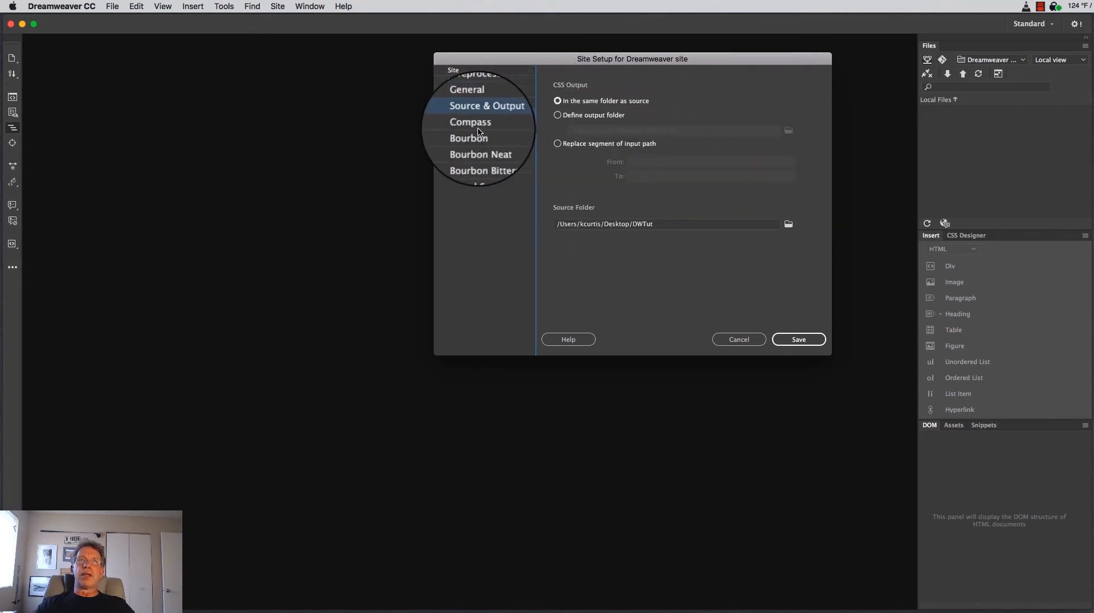
left_click(476, 124)
left_click(477, 136)
left_click(479, 146)
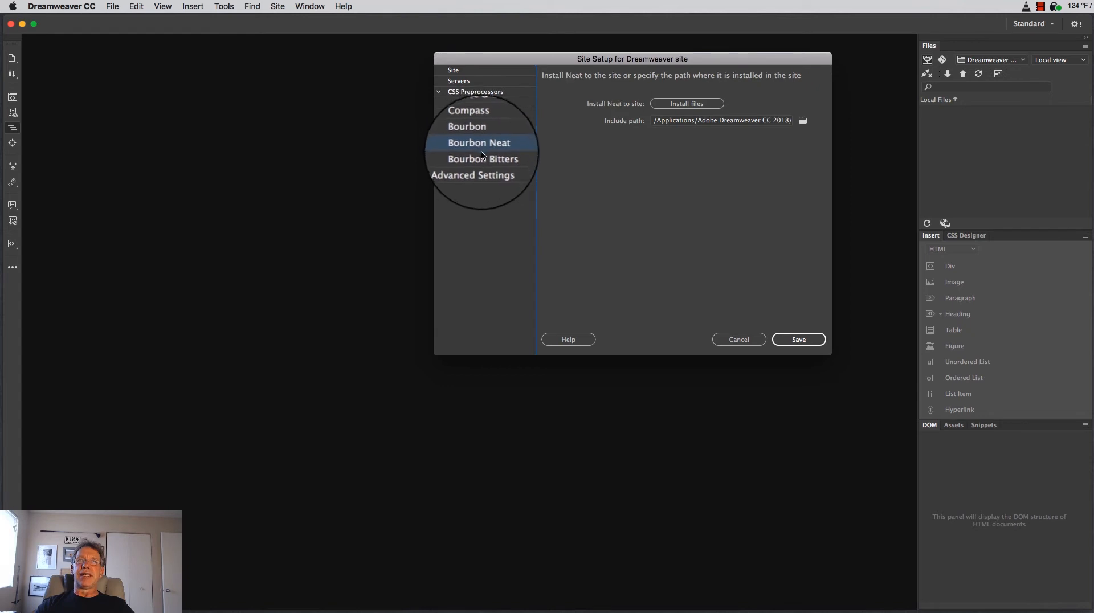
left_click(479, 156)
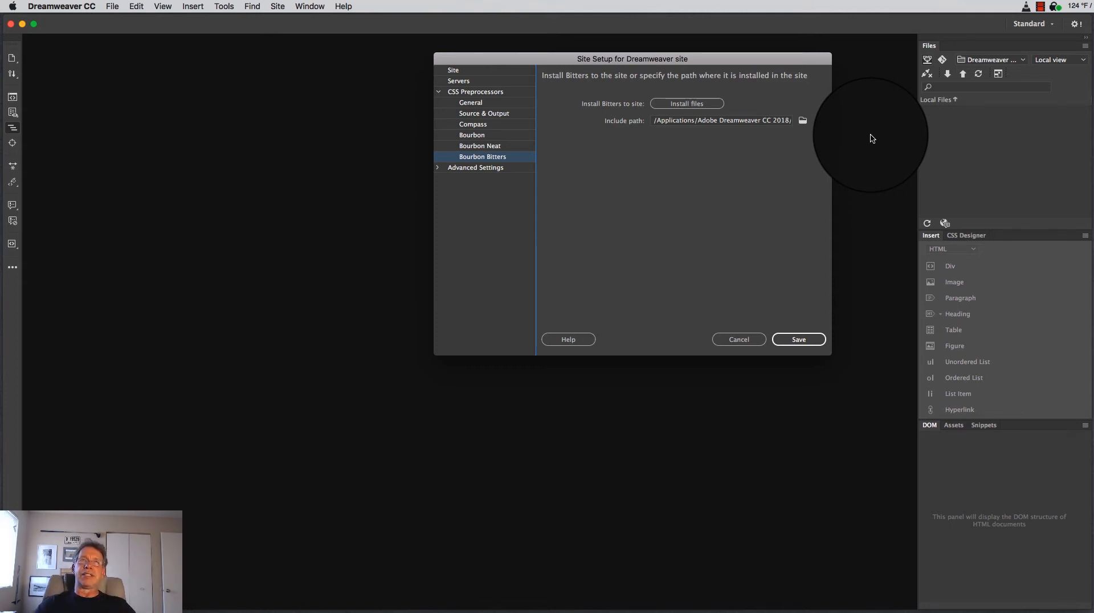
left_click(438, 89)
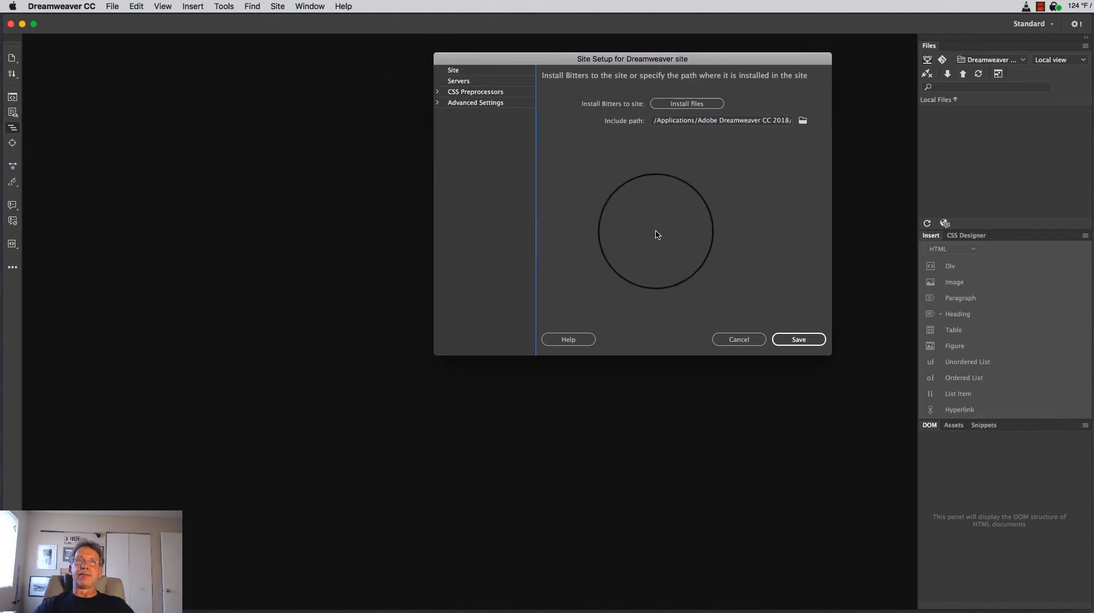
Step: Create a folder named images inside DWTut and choose it as the site's default images folder
left_click(439, 103)
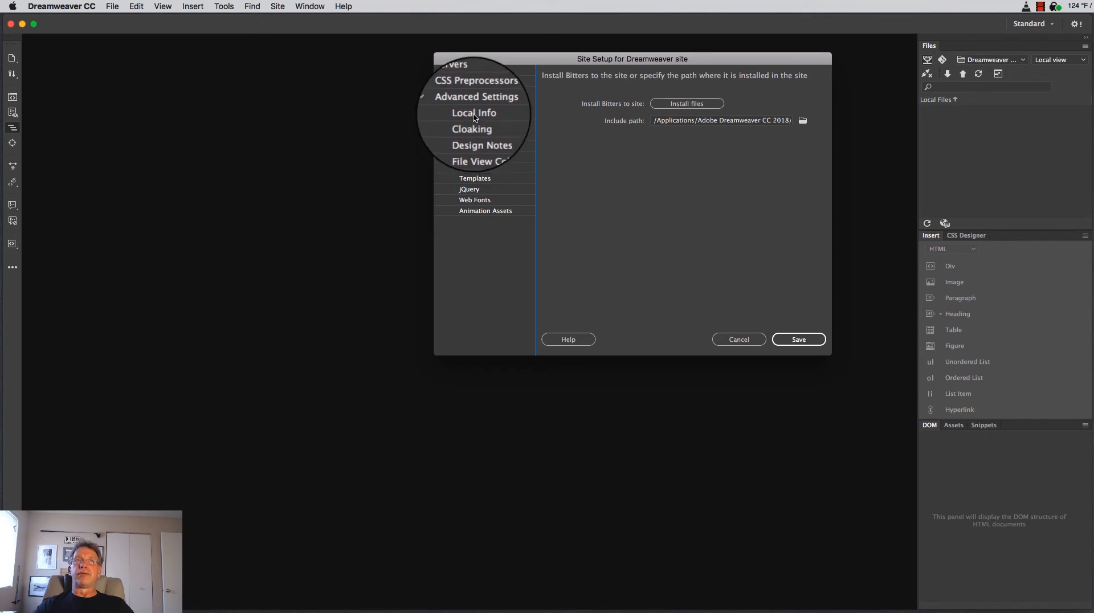
left_click(474, 114)
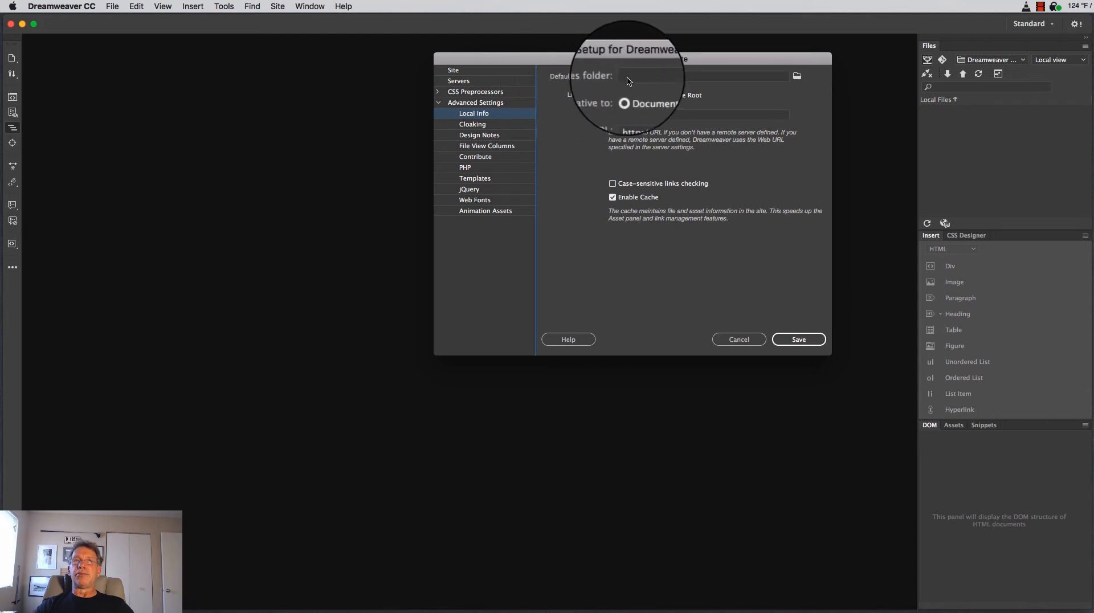
left_click(797, 77)
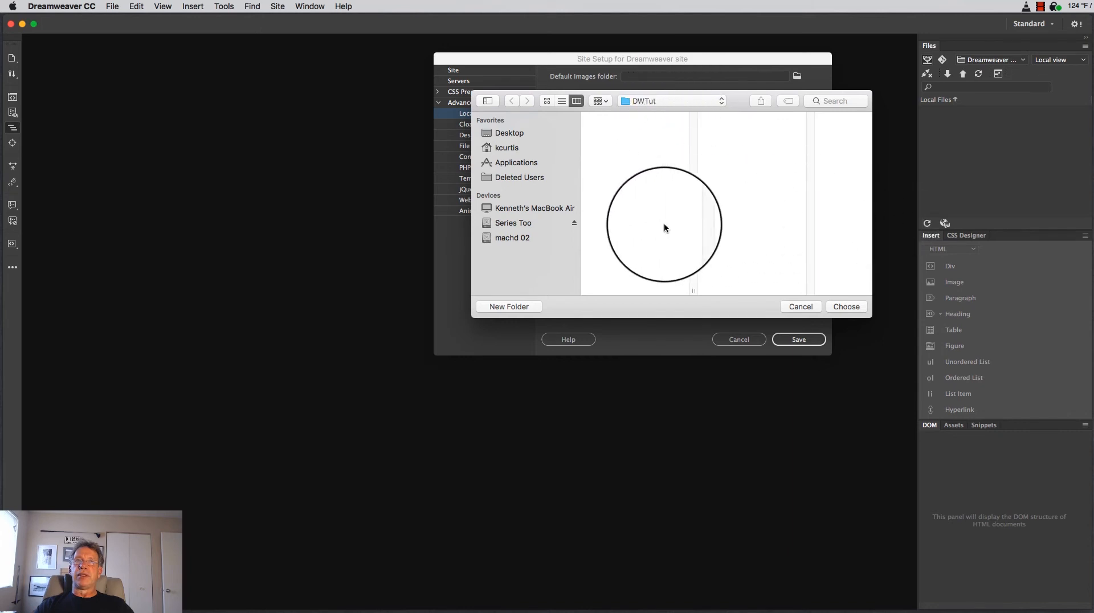
left_click(506, 309)
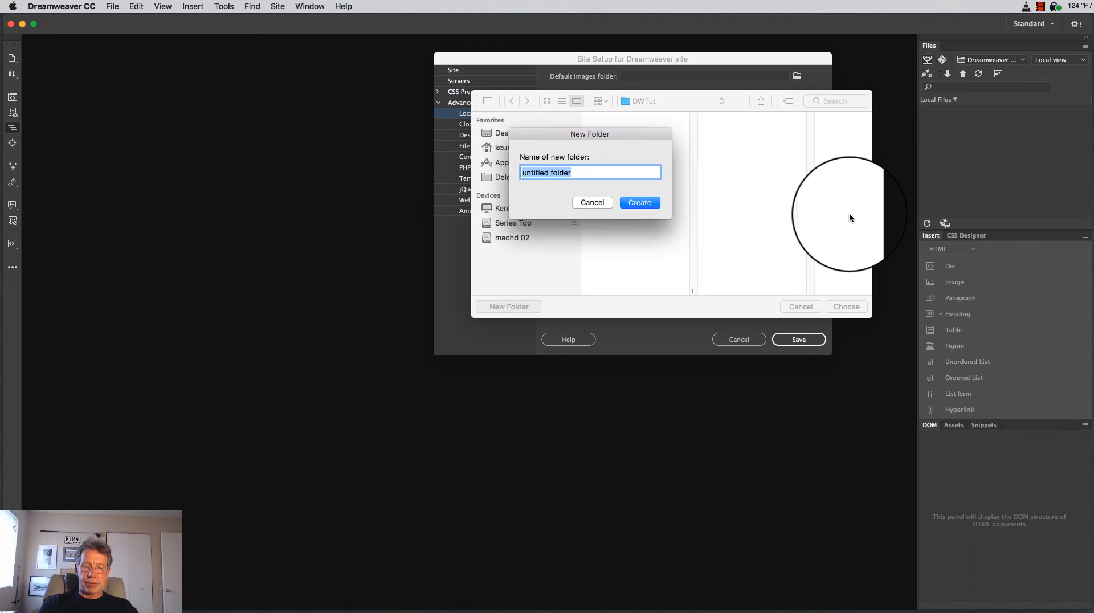
type("images")
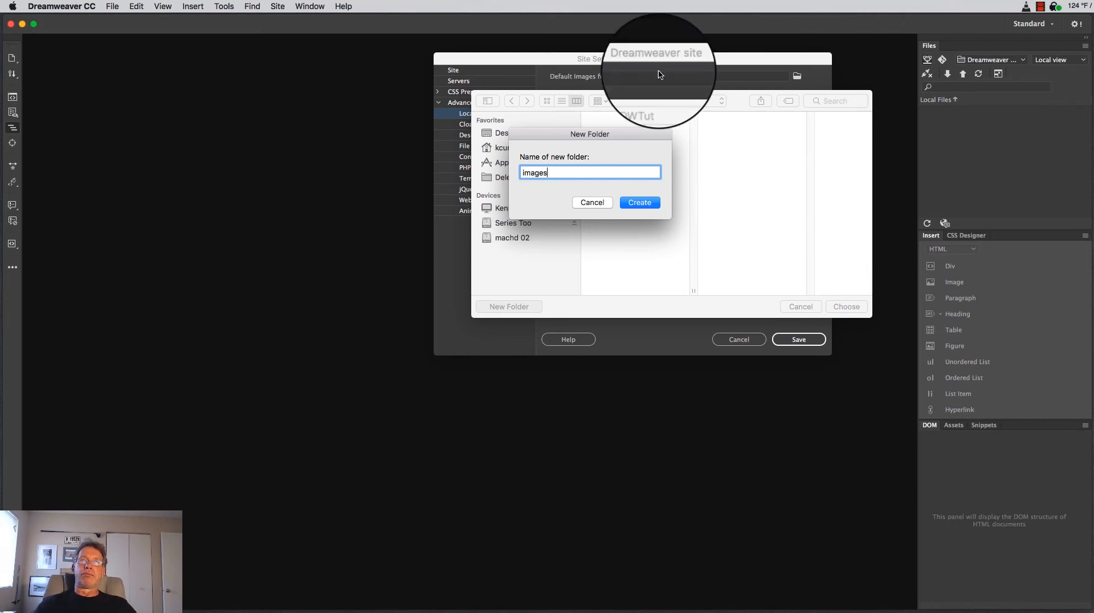
left_click(640, 204)
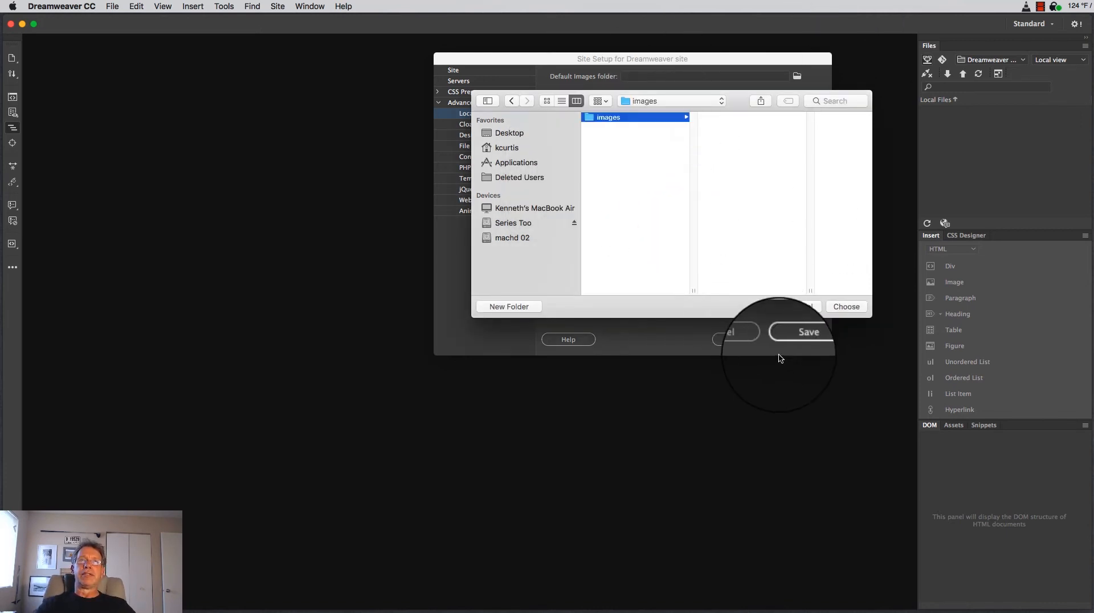
left_click(845, 305)
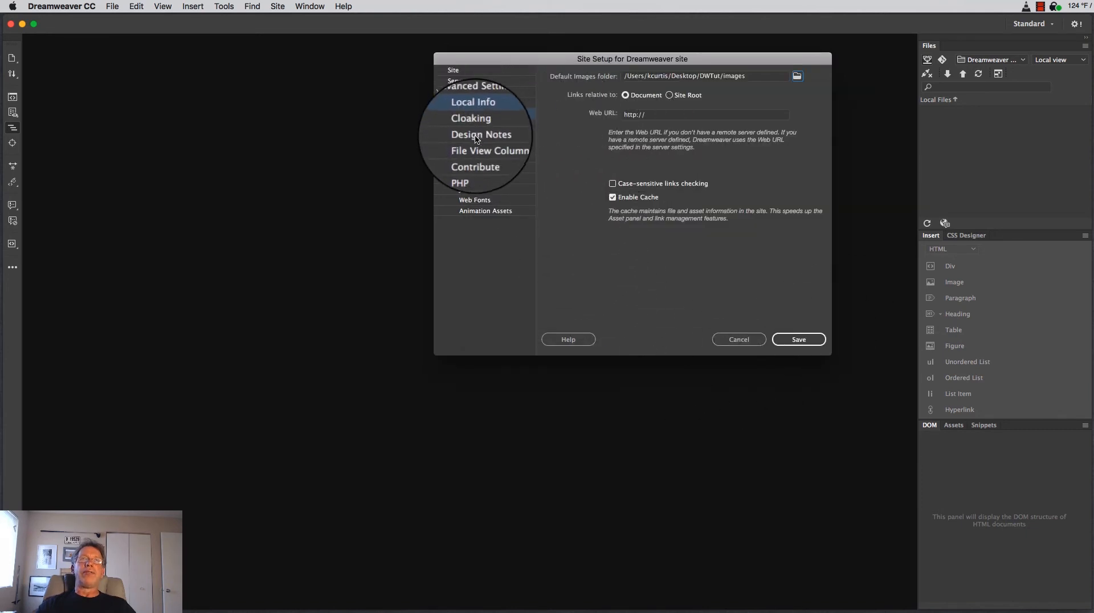
Step: Review the site's remaining advanced settings, including Web Fonts, jQuery, Templates, PHP, Contribute, File View Columns, Design Notes and Cloaking, ending at Local Info
left_click(474, 200)
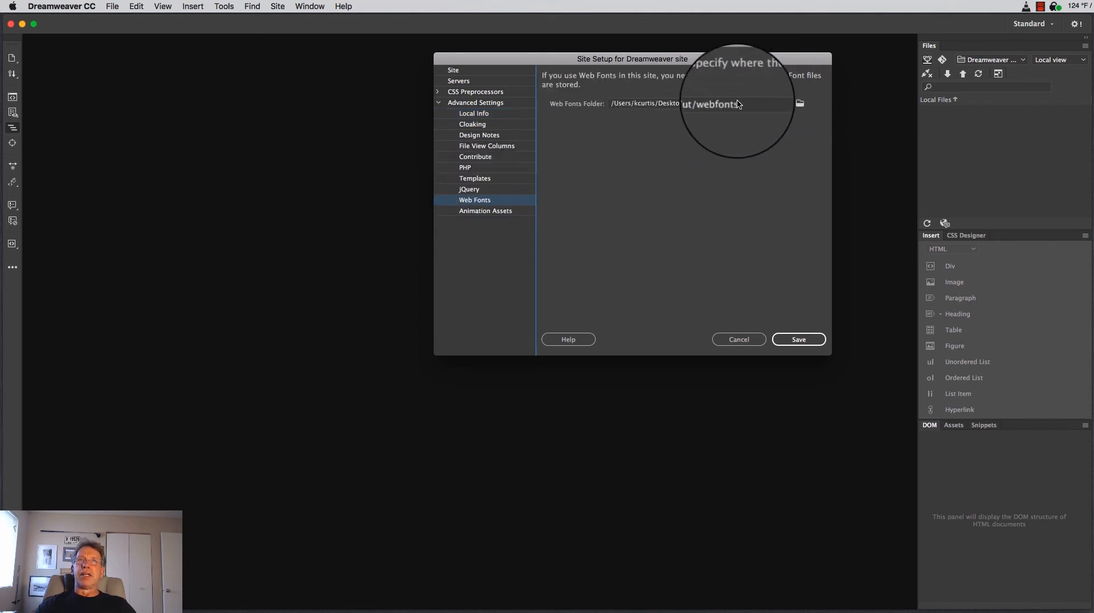
left_click(470, 194)
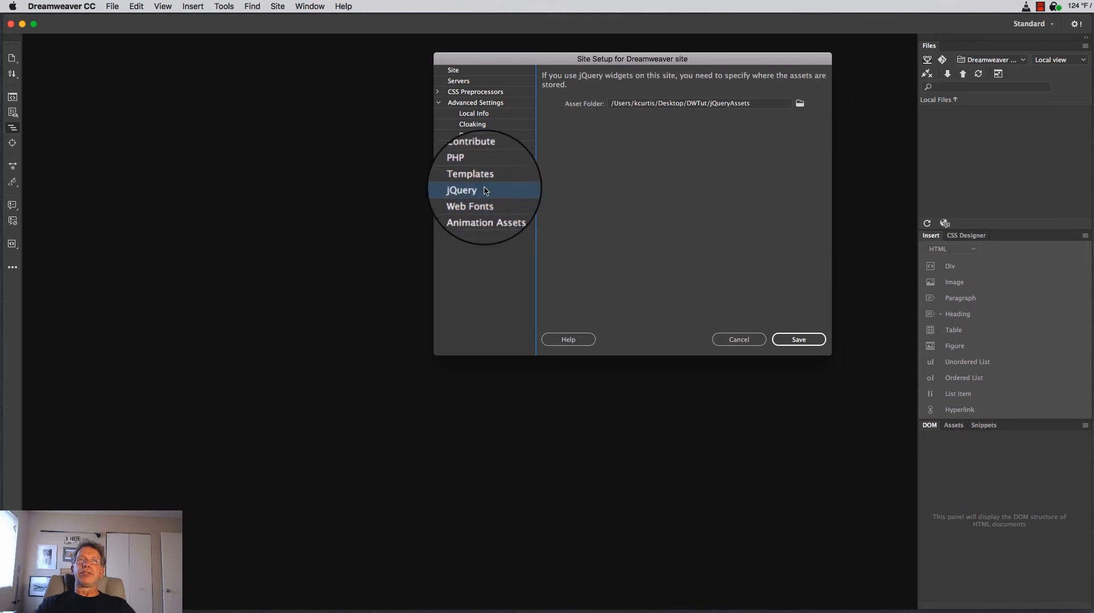
left_click(481, 181)
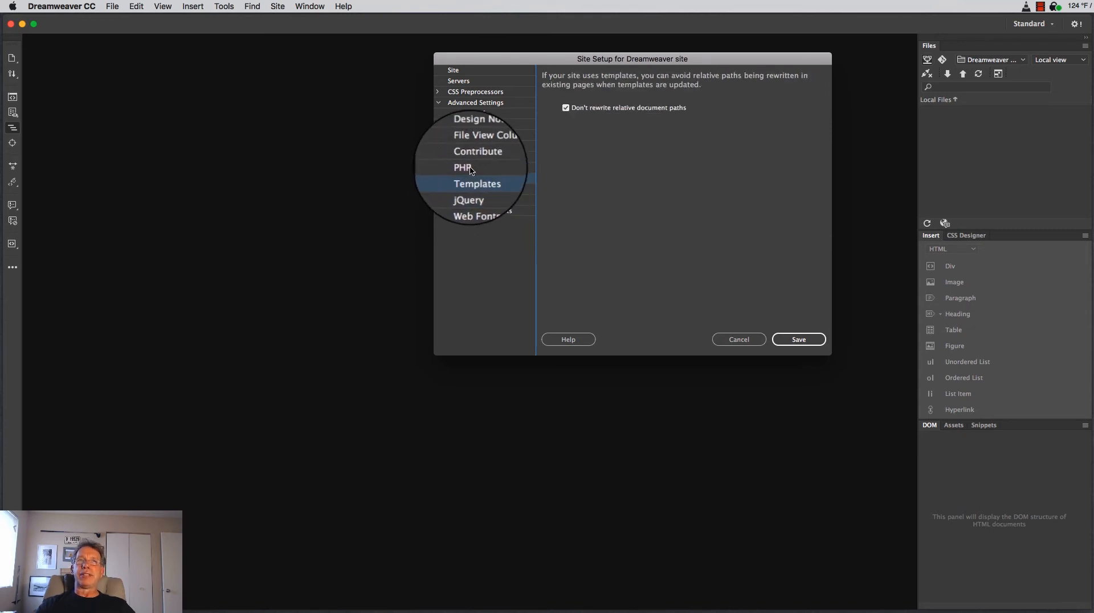
left_click(472, 168)
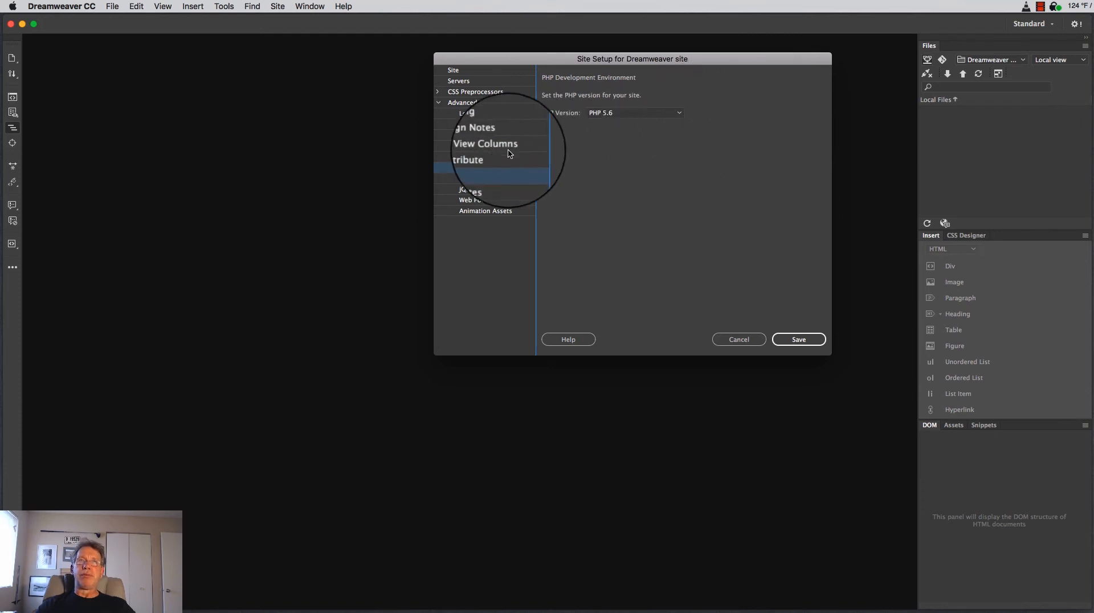
left_click(488, 157)
left_click(480, 136)
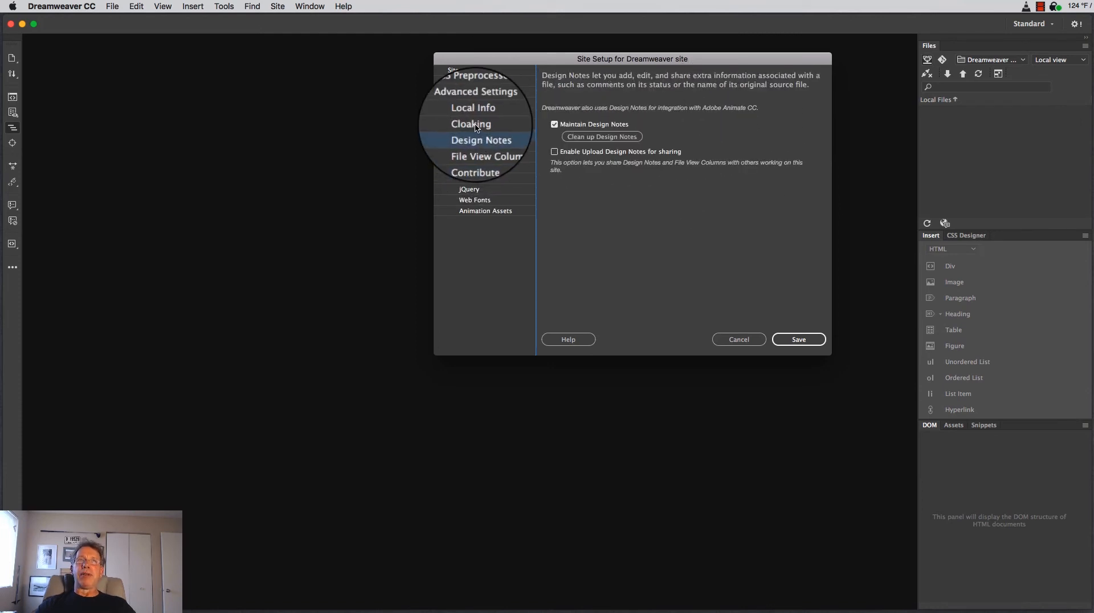
left_click(485, 124)
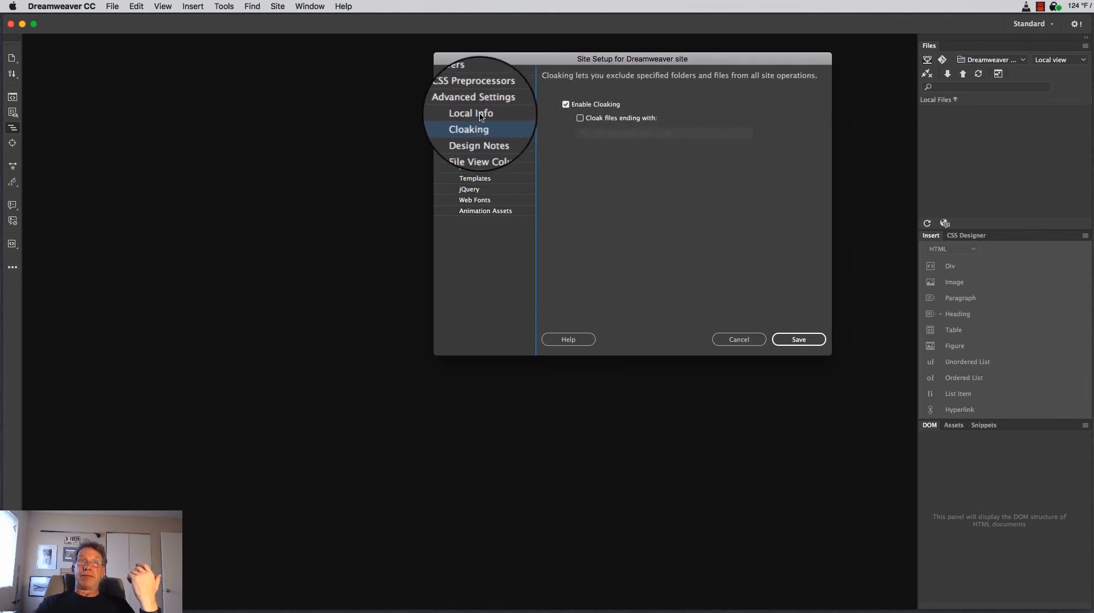
left_click(474, 206)
left_click(473, 195)
left_click(473, 185)
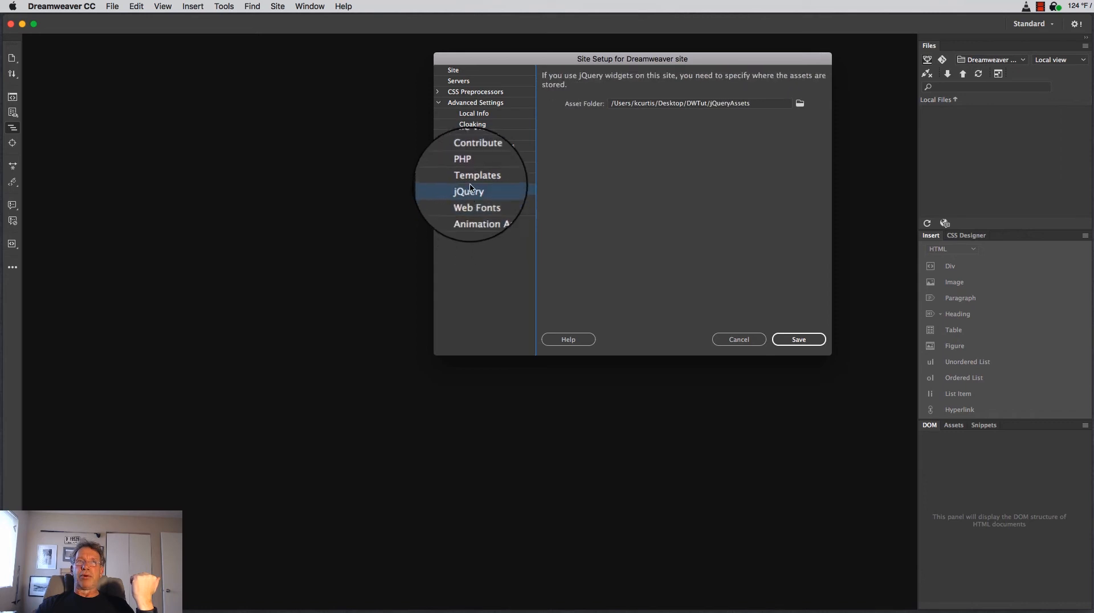
left_click(473, 174)
left_click(473, 162)
left_click(473, 157)
left_click(474, 146)
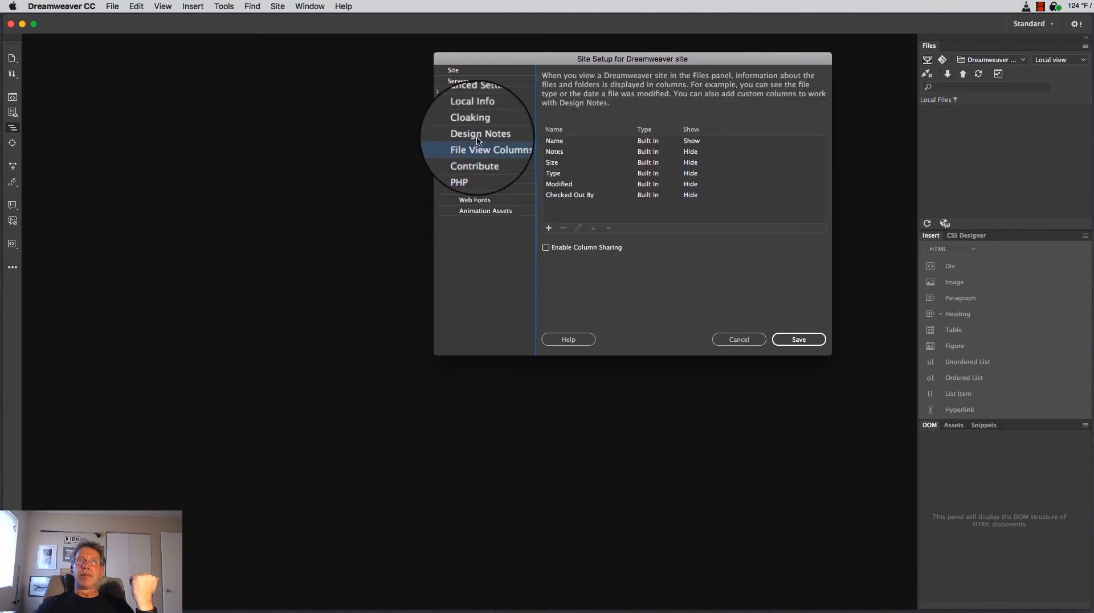
left_click(476, 136)
left_click(477, 125)
left_click(477, 114)
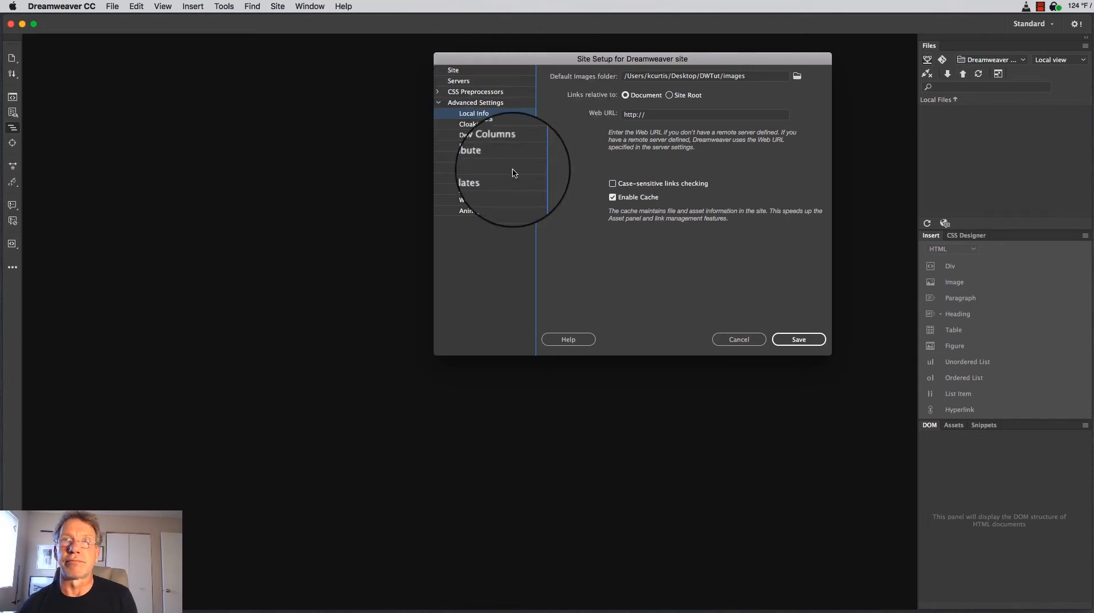
Step: Save the site definition and select the images folder among the site's local files
left_click(801, 339)
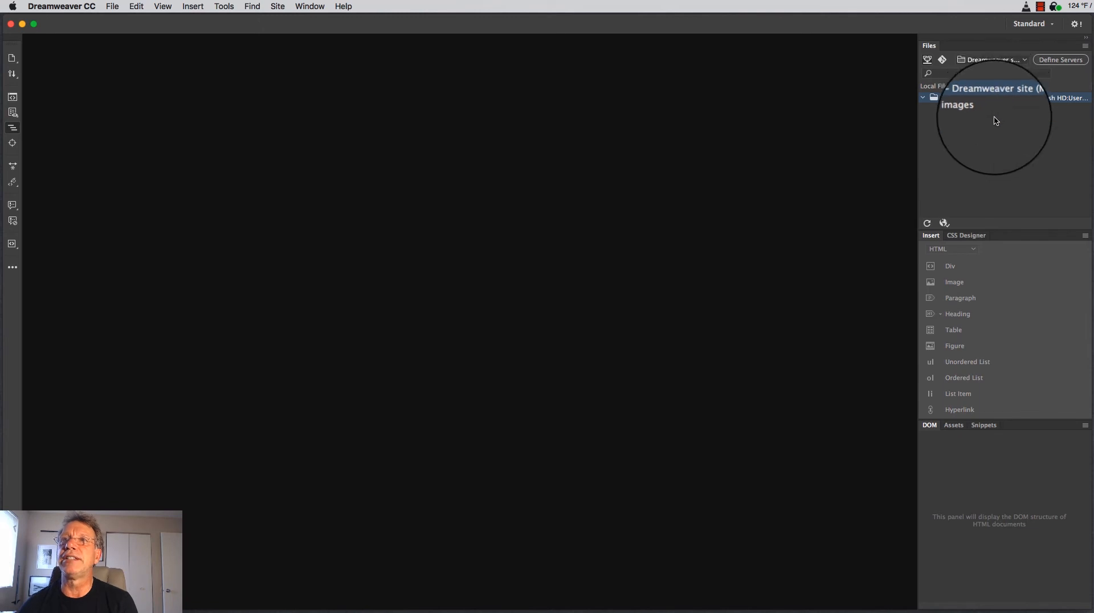
left_click(967, 113)
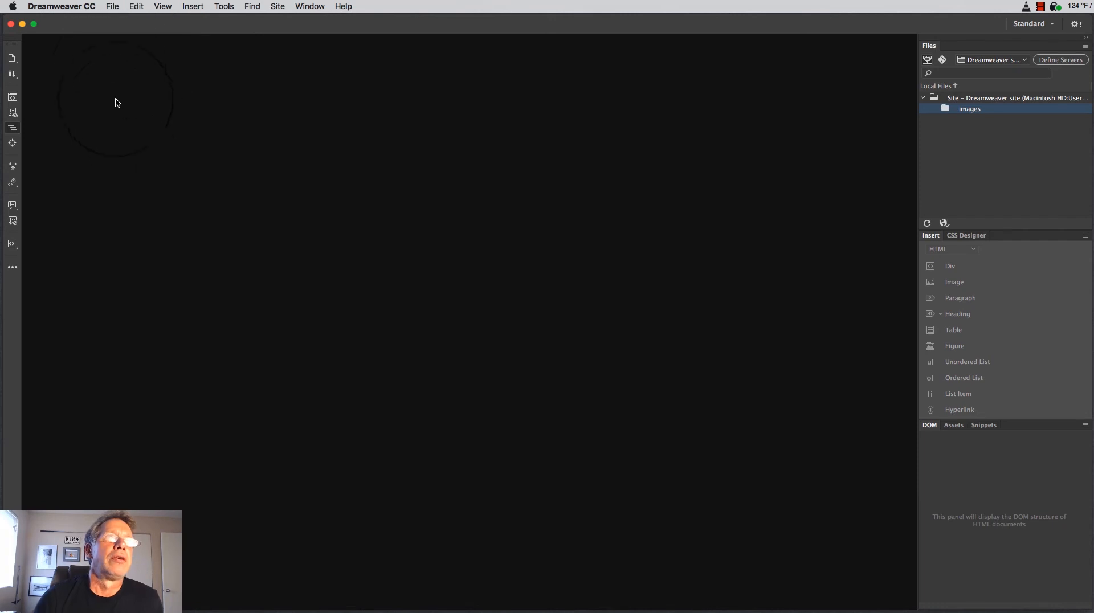
Step: Start a new document and examine the available document types, from JavaScript and JSON through SVG to the HTML and PHP templates
left_click(112, 6)
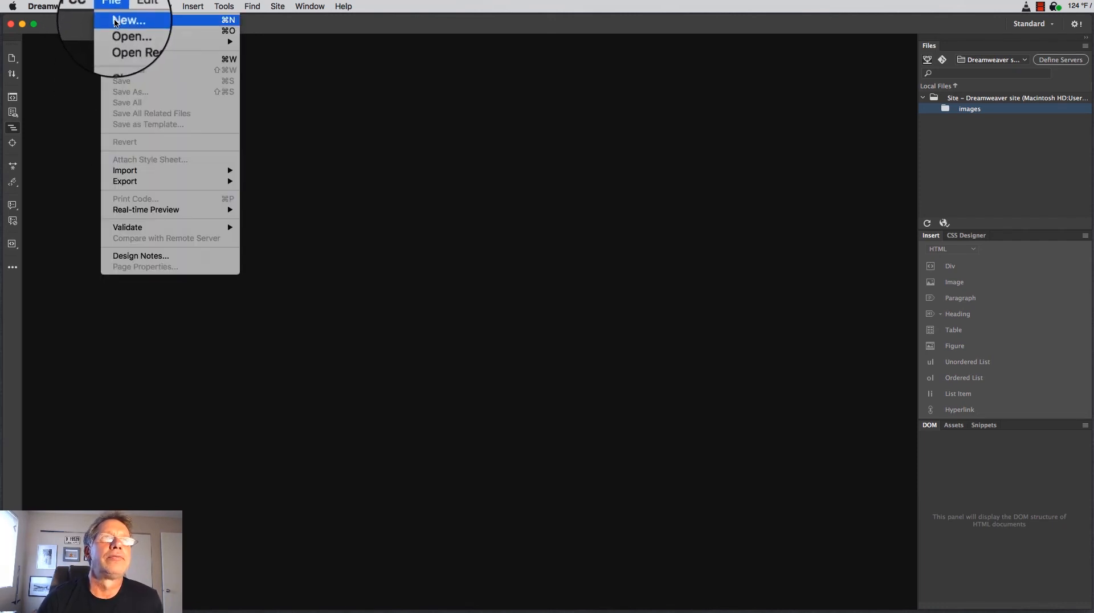
left_click(115, 22)
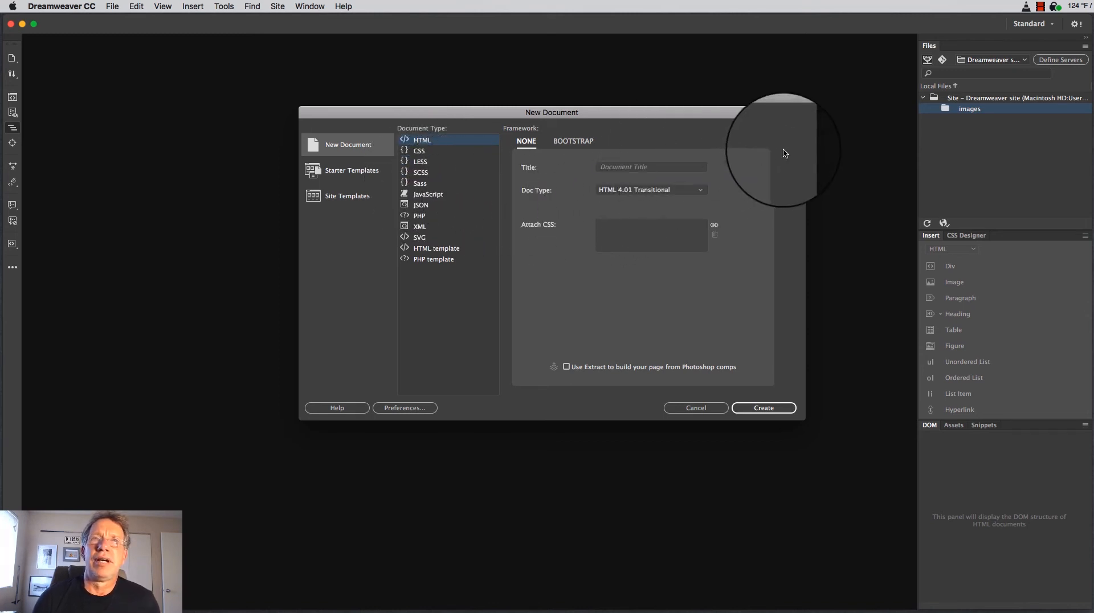
left_click_drag(598, 112, 522, 83)
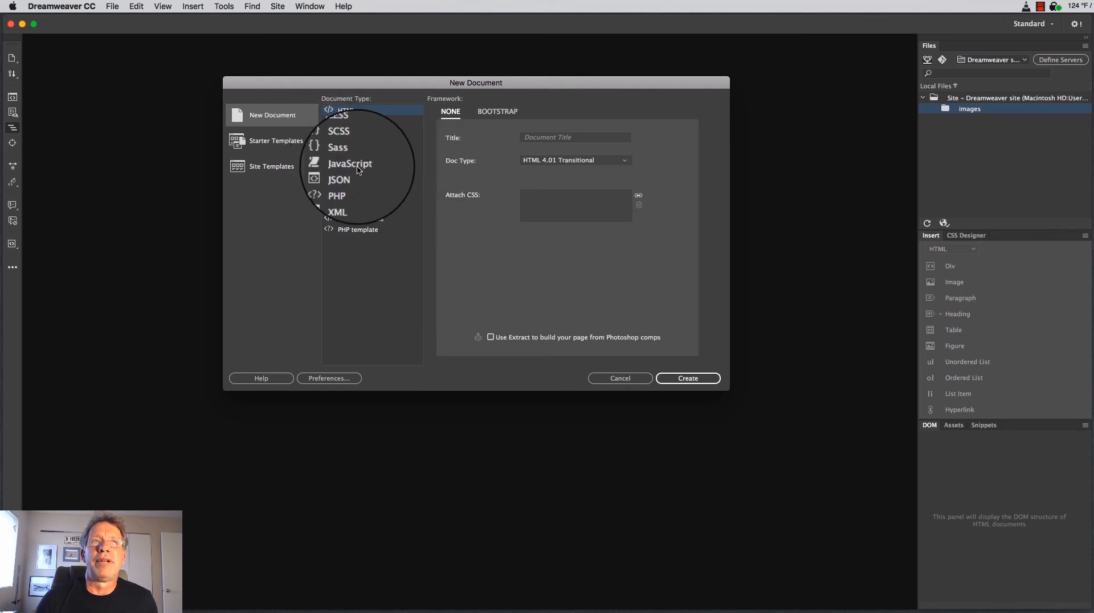
left_click(358, 169)
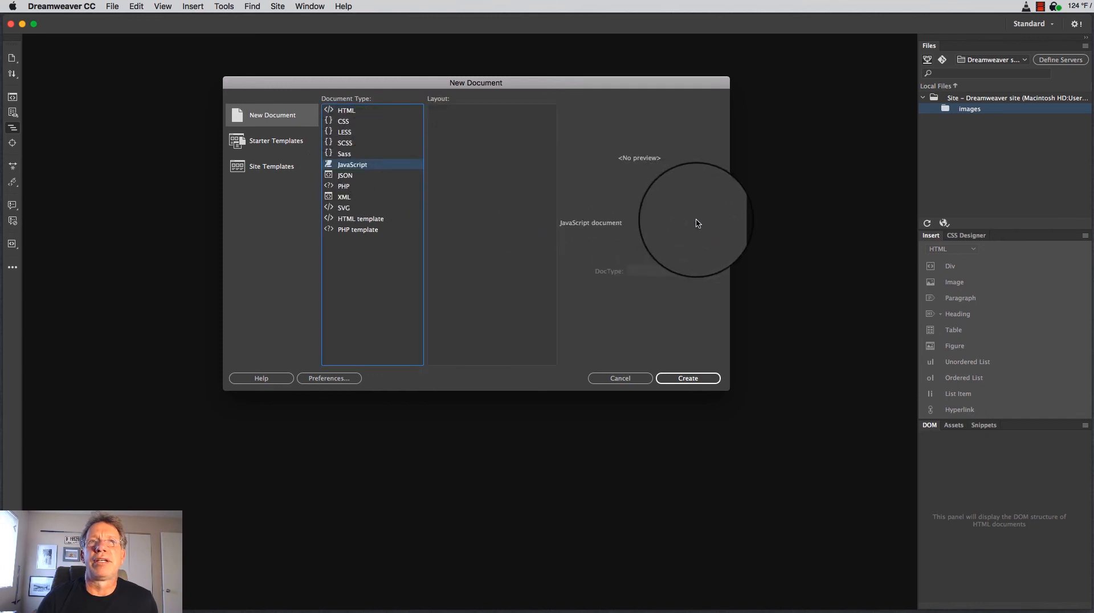
left_click(340, 177)
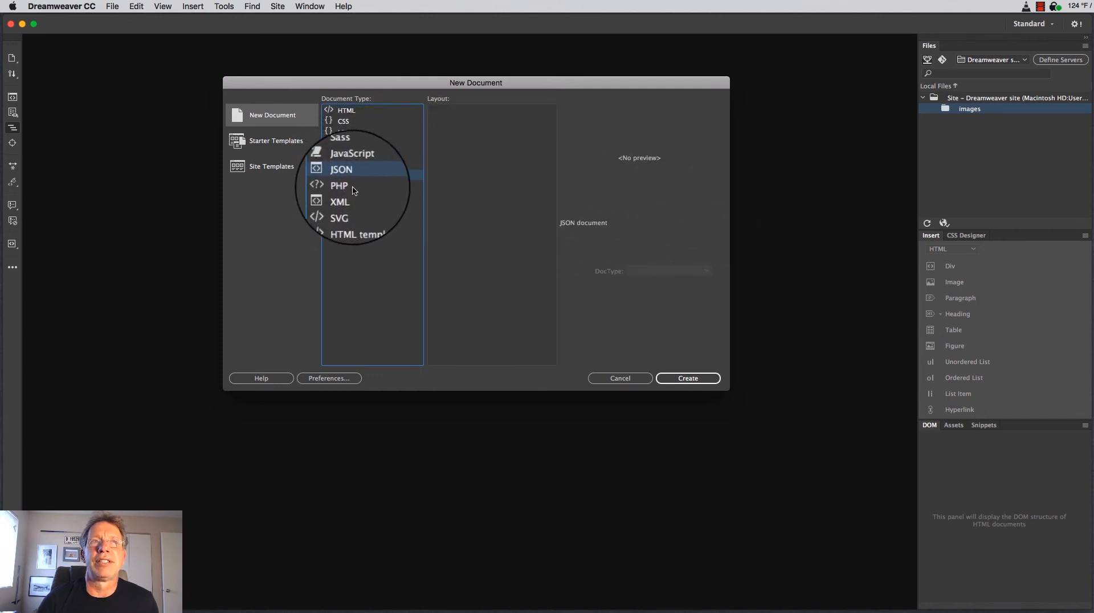
left_click(386, 196)
left_click(344, 209)
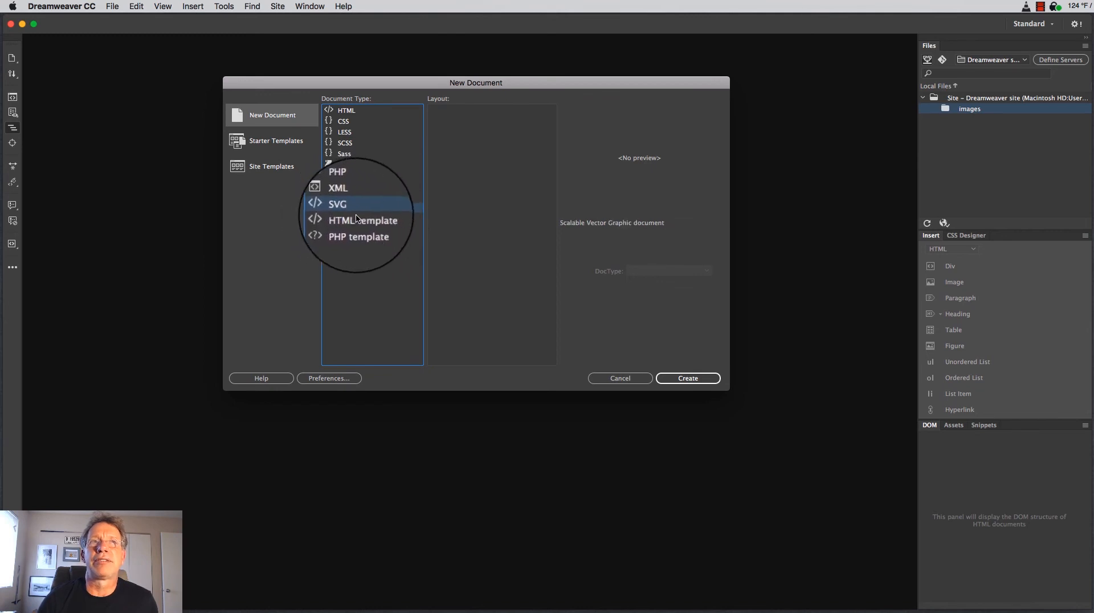
left_click(357, 219)
left_click(367, 229)
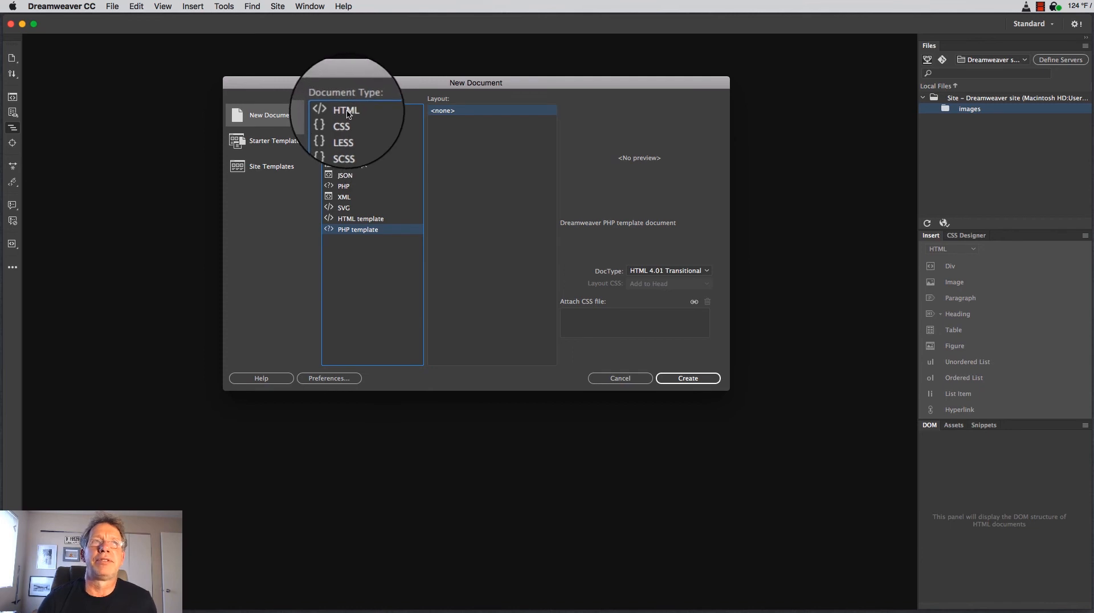
Step: Preview the Simple grid, Single page and Multi column pages among the Basic Layouts starter templates
left_click(279, 145)
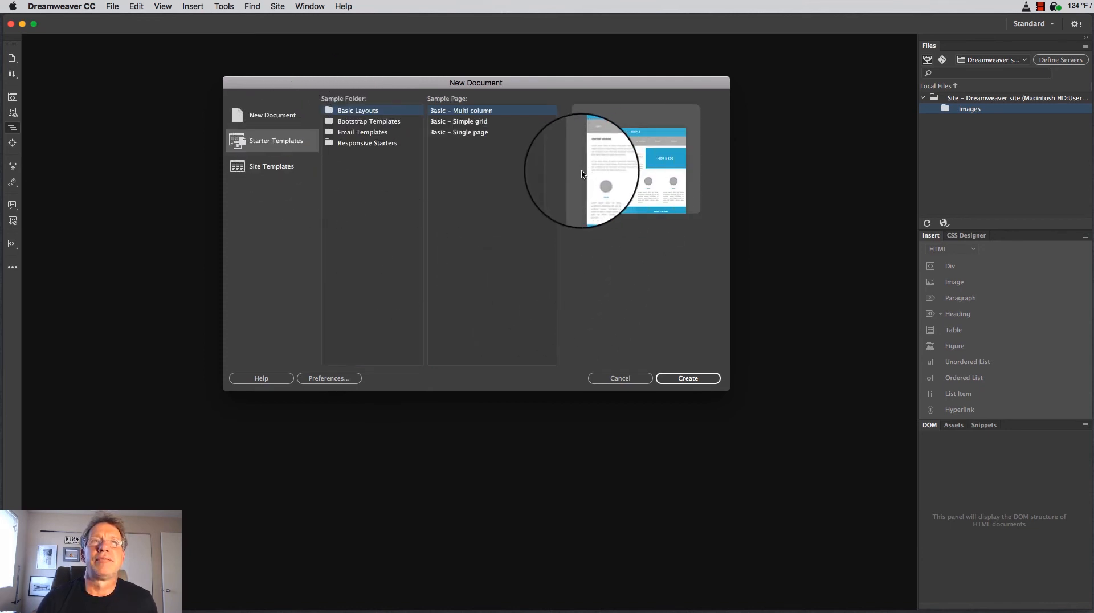
left_click(467, 122)
left_click(473, 132)
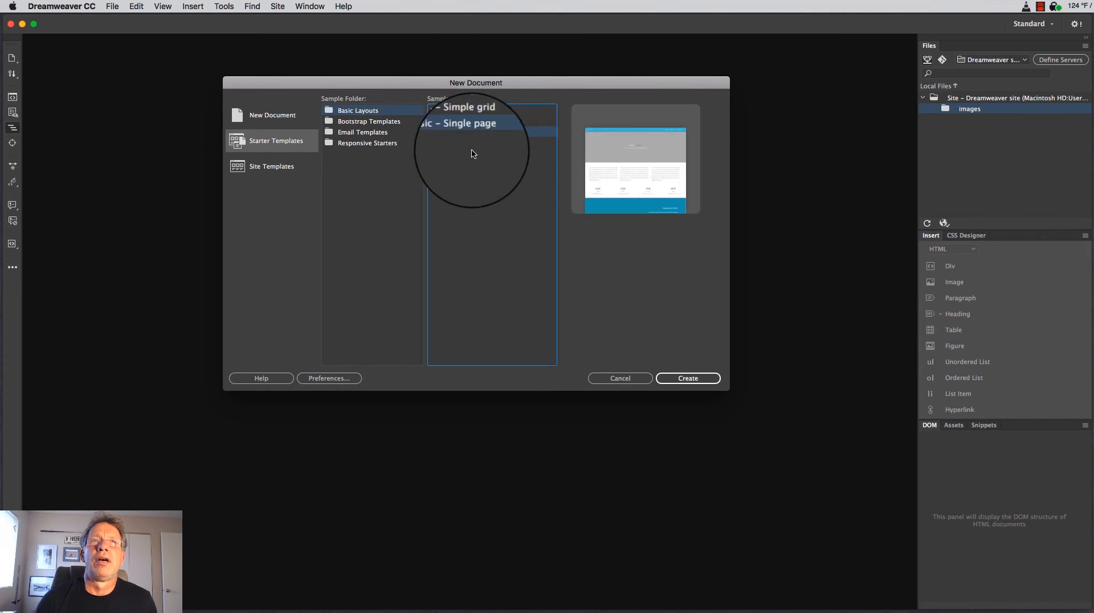
left_click(482, 110)
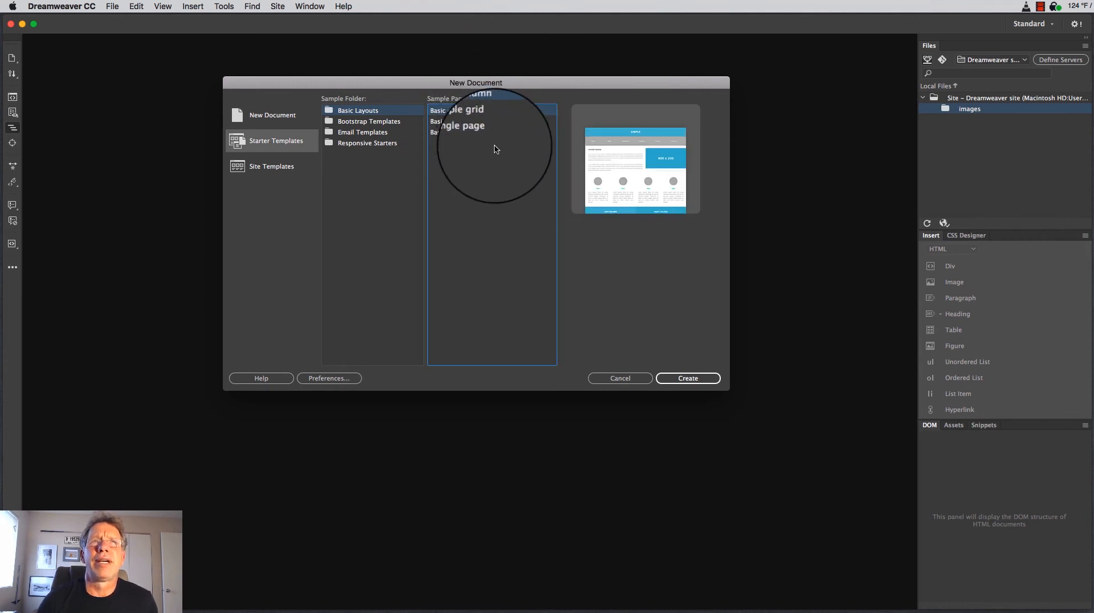
Step: Compare the Multi column, Simple grid and Single page previews in Basic Layouts once more, ending with Single page selected
left_click(483, 132)
left_click(484, 121)
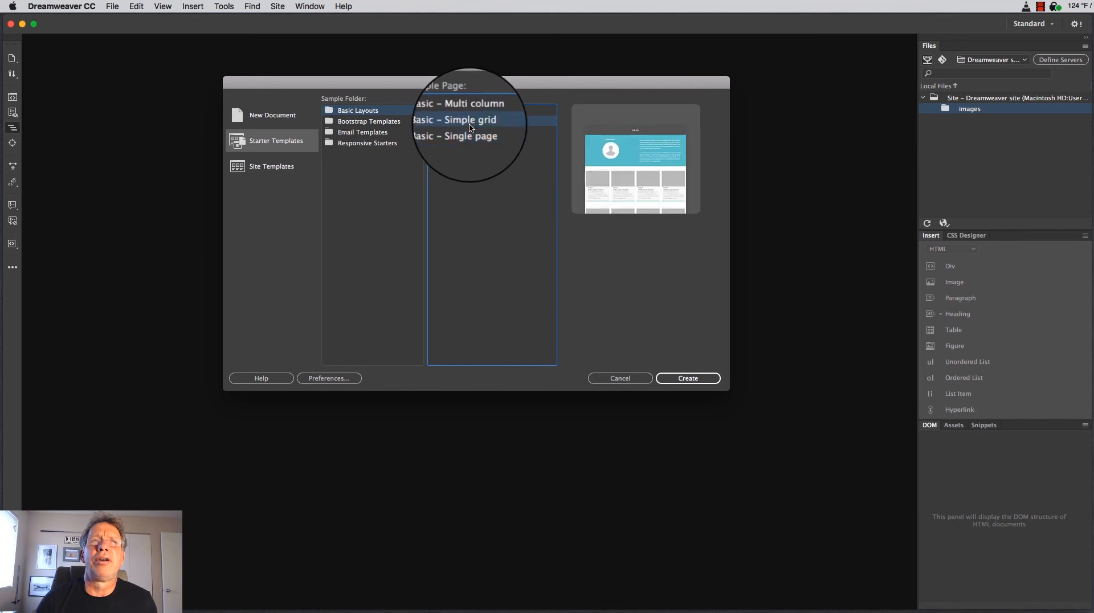
left_click(482, 111)
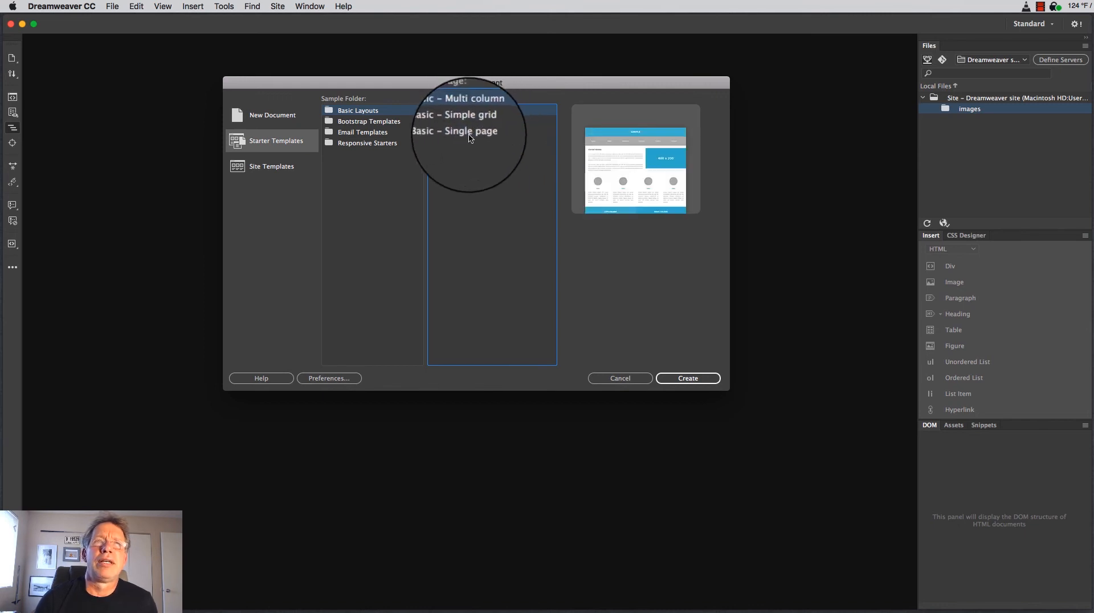
left_click(467, 133)
left_click(469, 122)
left_click(473, 111)
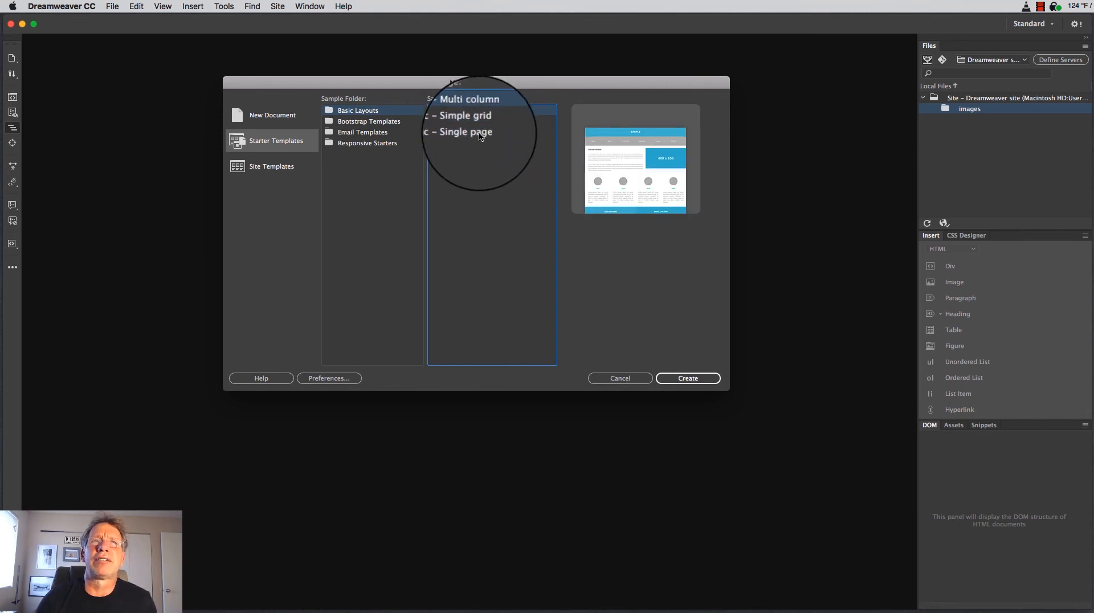
left_click(484, 132)
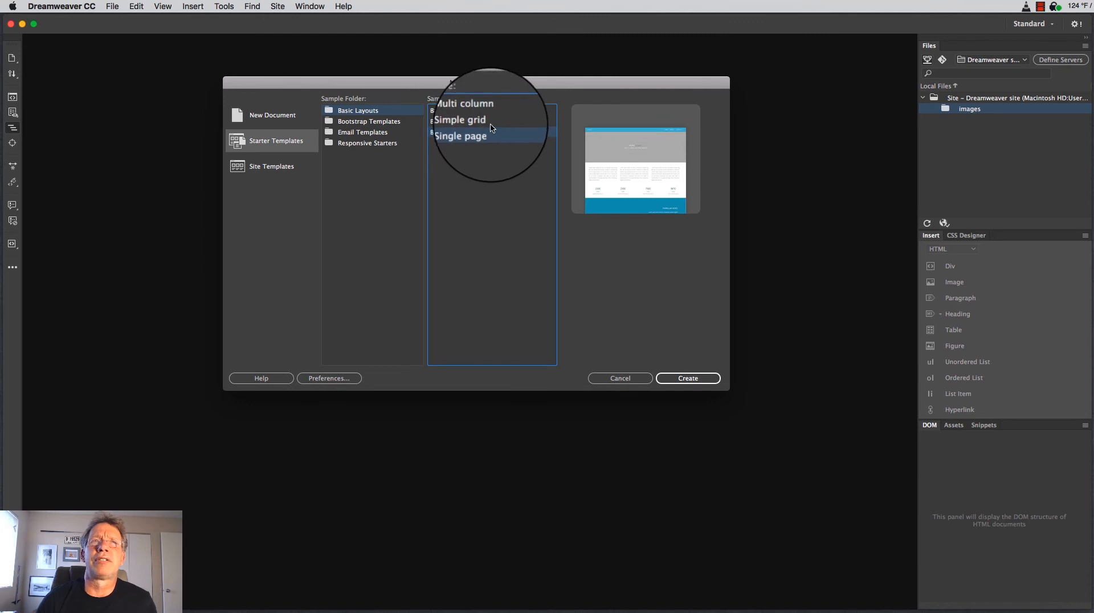
left_click(482, 122)
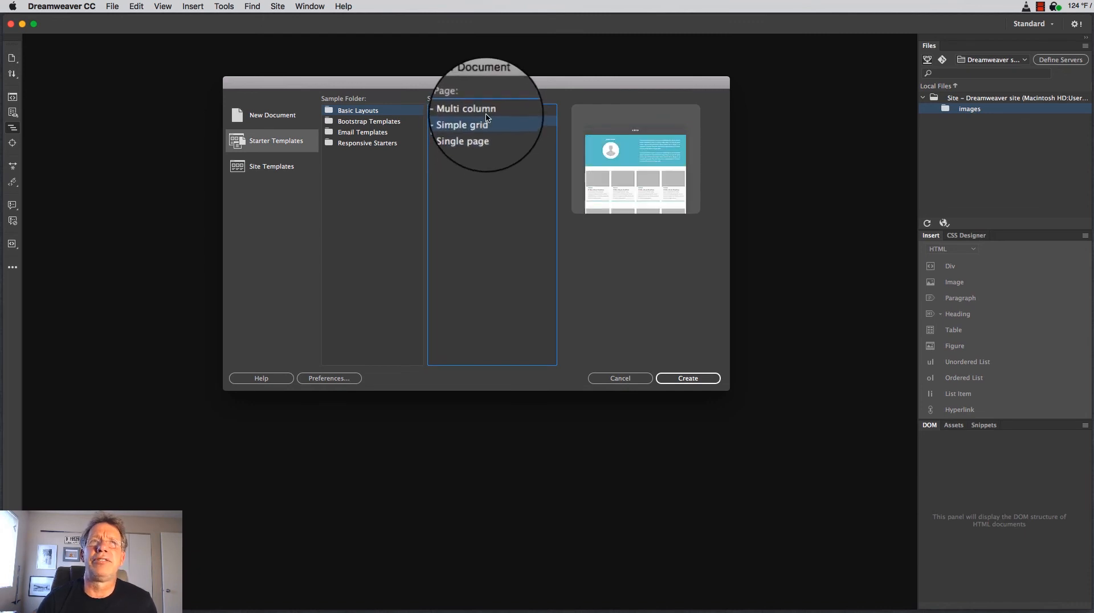
left_click(481, 111)
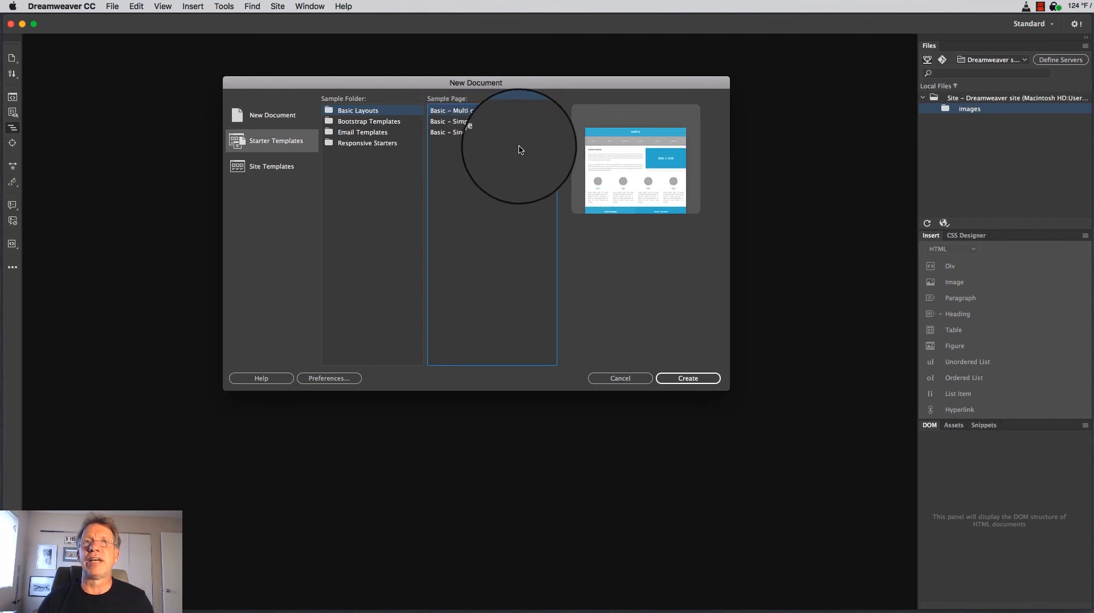
left_click(478, 121)
left_click(485, 134)
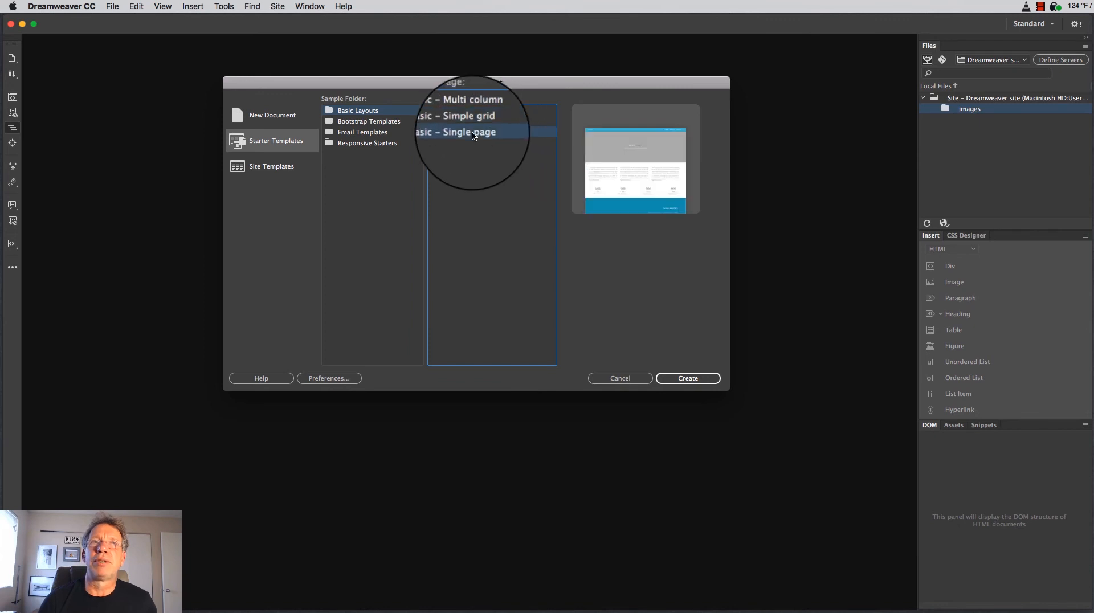
left_click(465, 112)
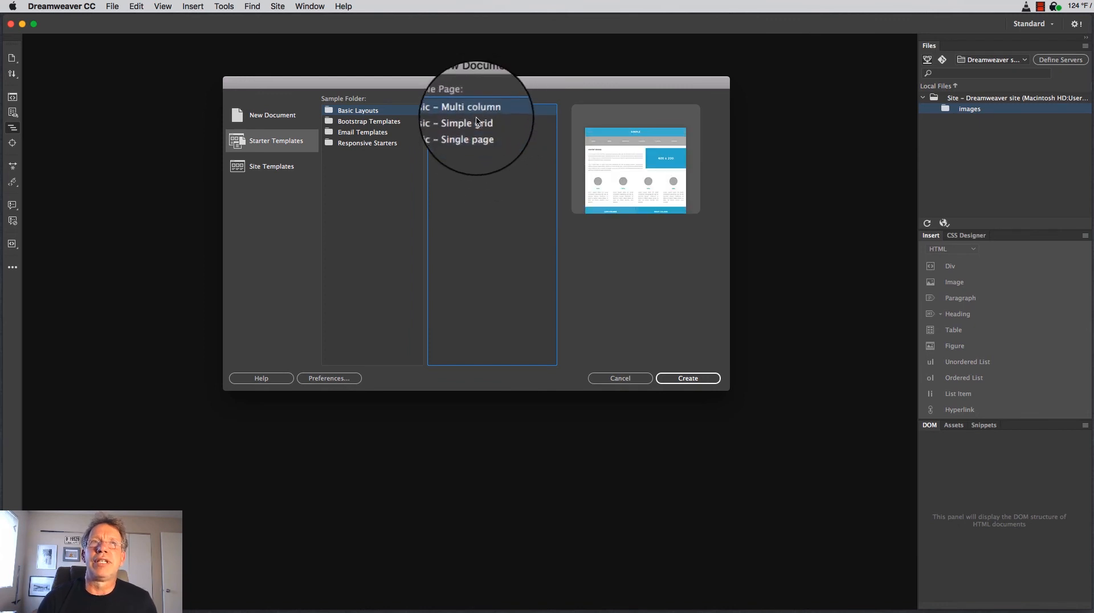
left_click(467, 122)
left_click(482, 132)
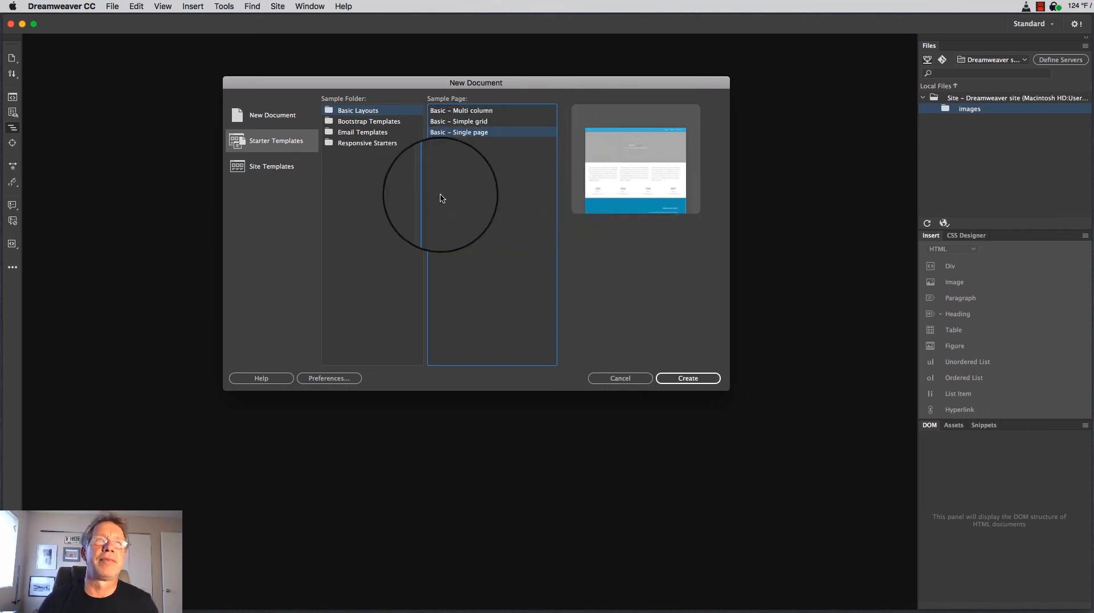
Step: Check the site templates, return to the new HTML document options and review the Bootstrap framework settings
left_click(274, 168)
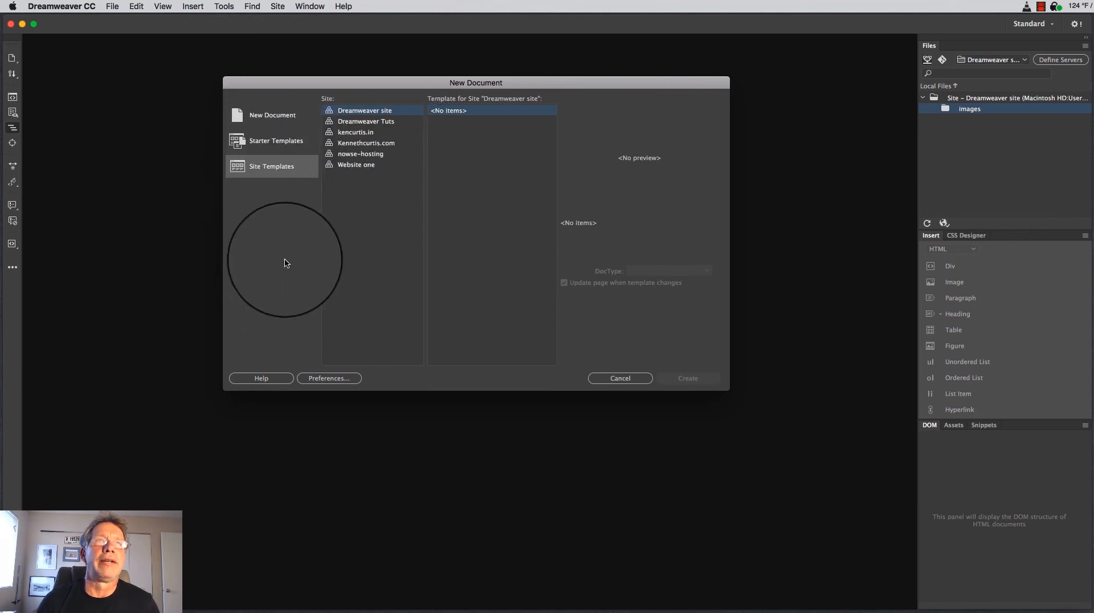
left_click(272, 124)
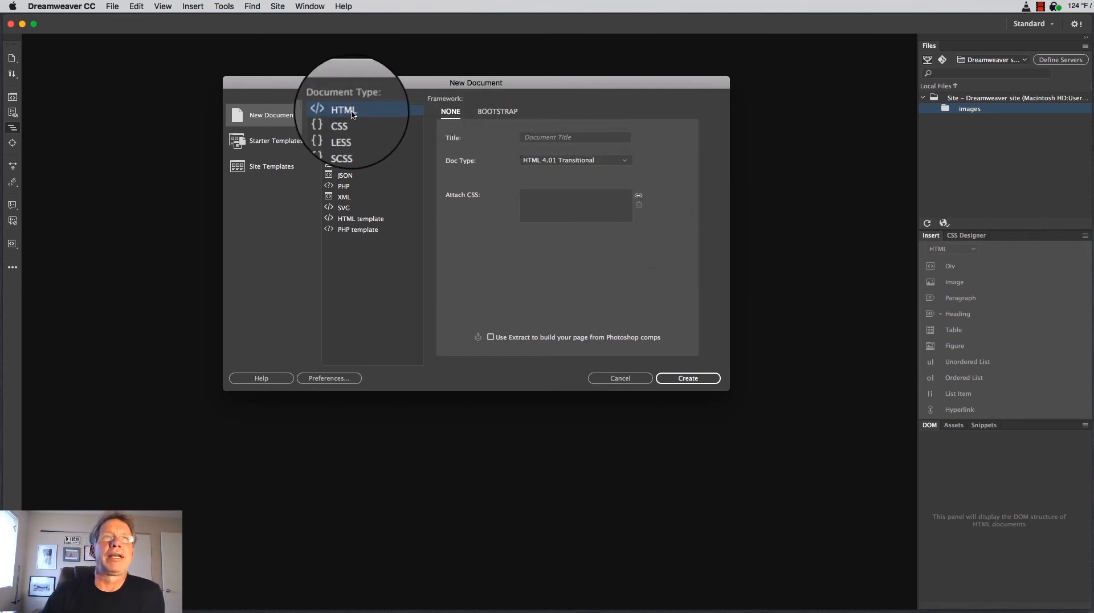
left_click(496, 112)
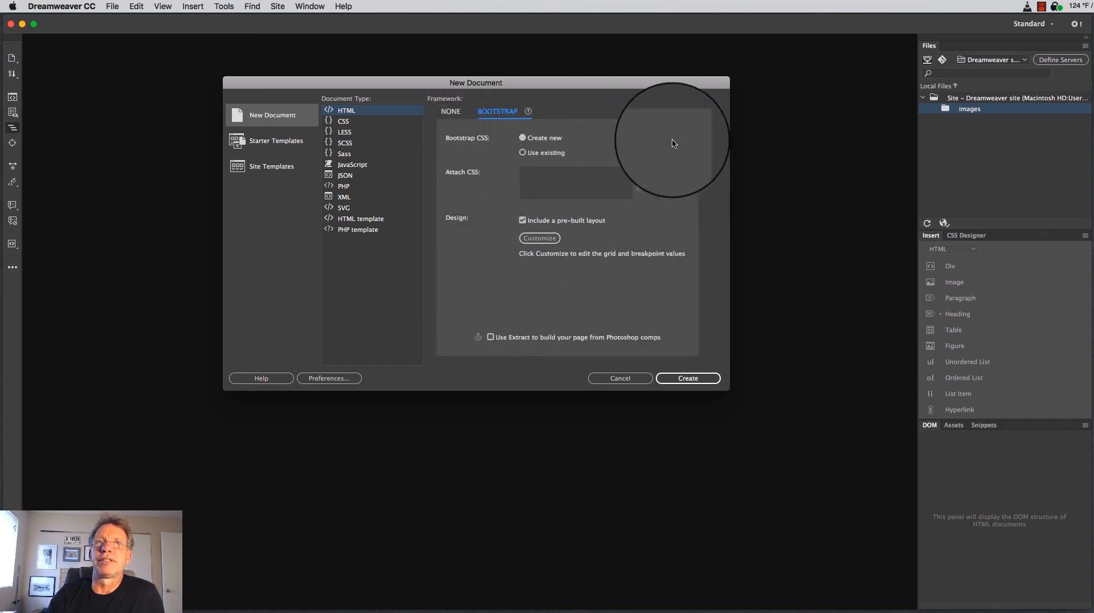
Step: Choose no framework for the HTML document and title it "This is the first page of my site"
left_click(450, 111)
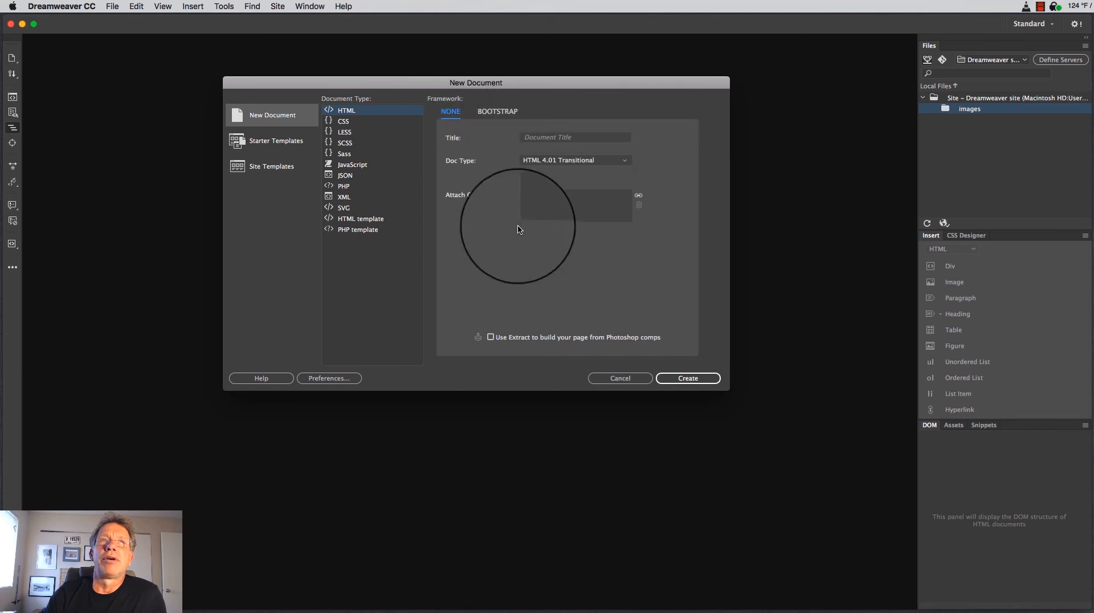
left_click(581, 141)
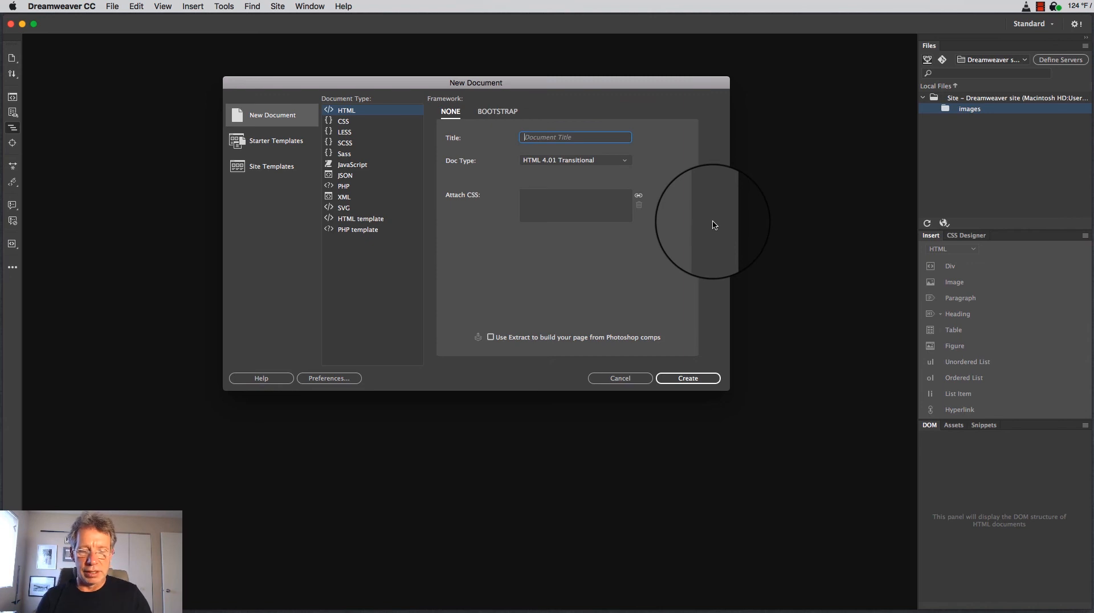
type("This is the first")
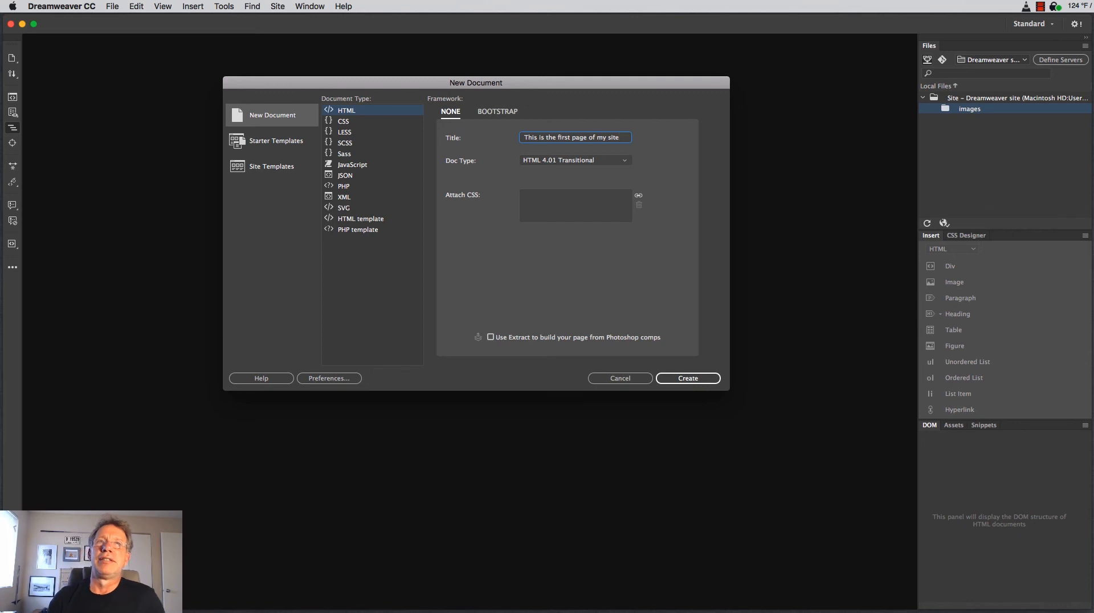
Step: Try the HTML 4.01 Strict doc type, settle on HTML 4.01 Transitional and create the document
left_click(626, 161)
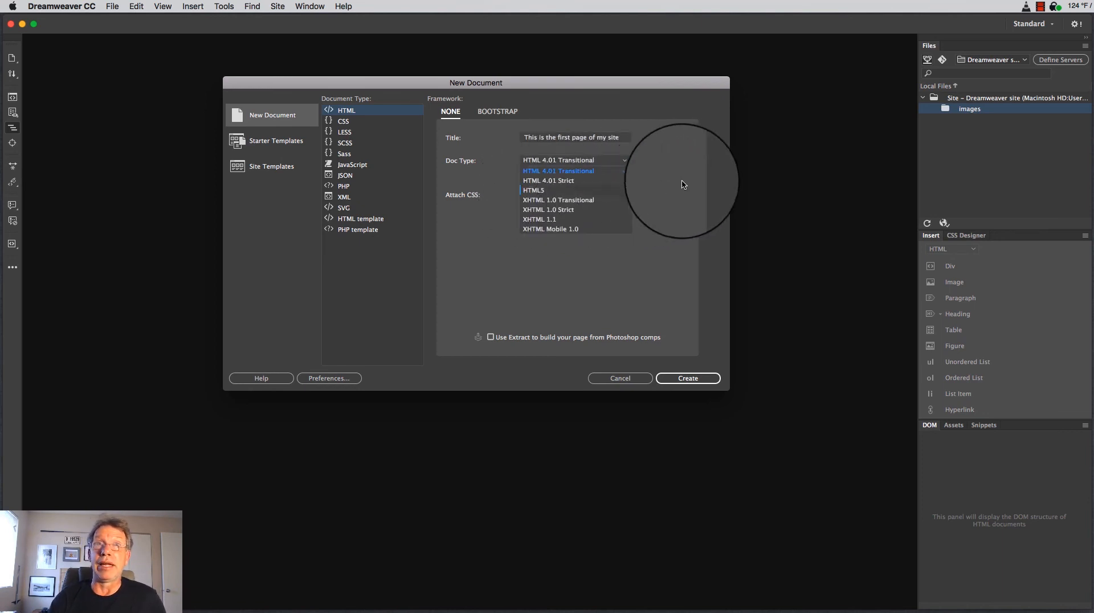
left_click(551, 182)
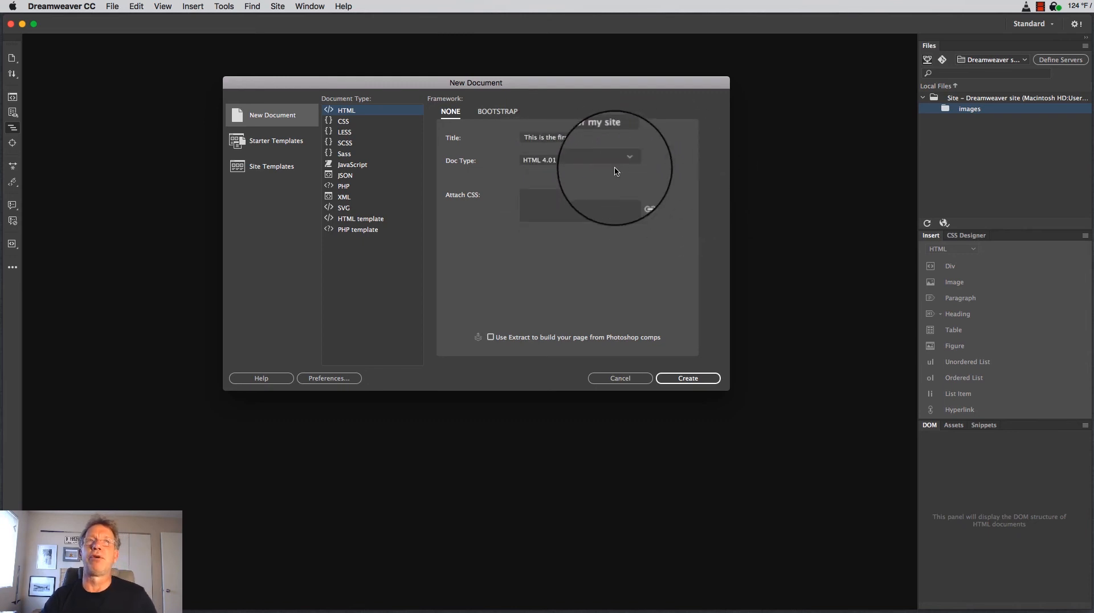
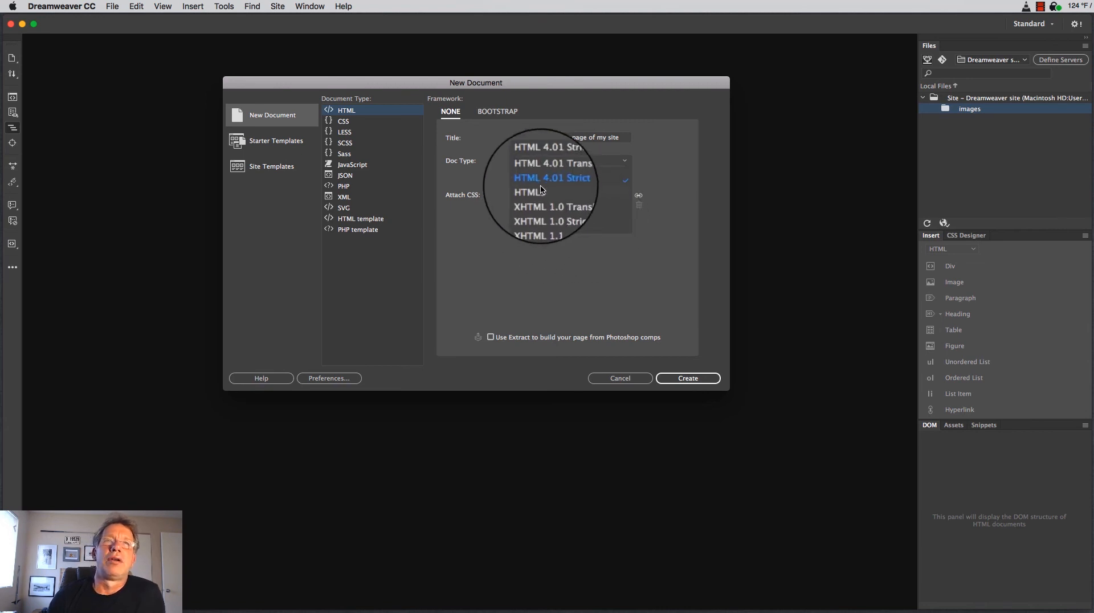
left_click(573, 175)
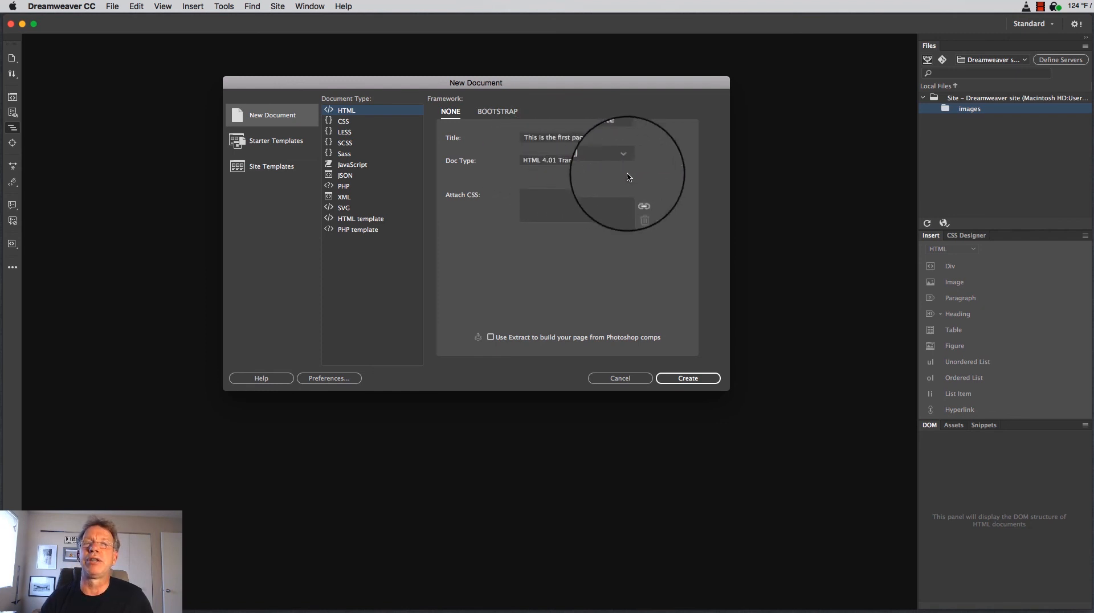
left_click(701, 378)
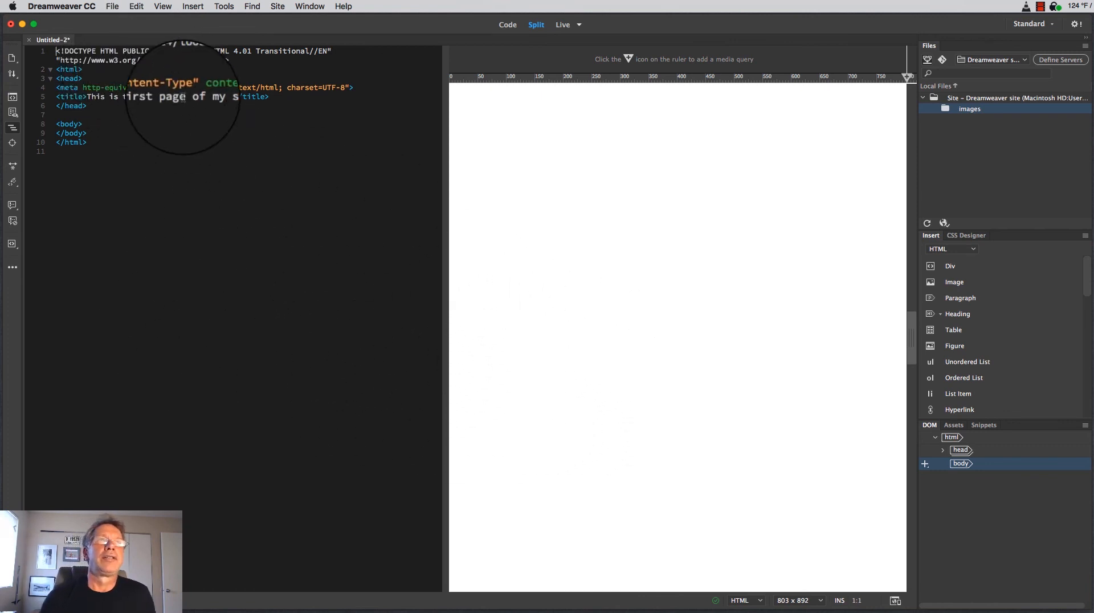
Step: Examine the generated code's head section and the DOCTYPE declaration with its W3C loose.dtd URL
left_click_drag(205, 108, 53, 51)
left_click(198, 125)
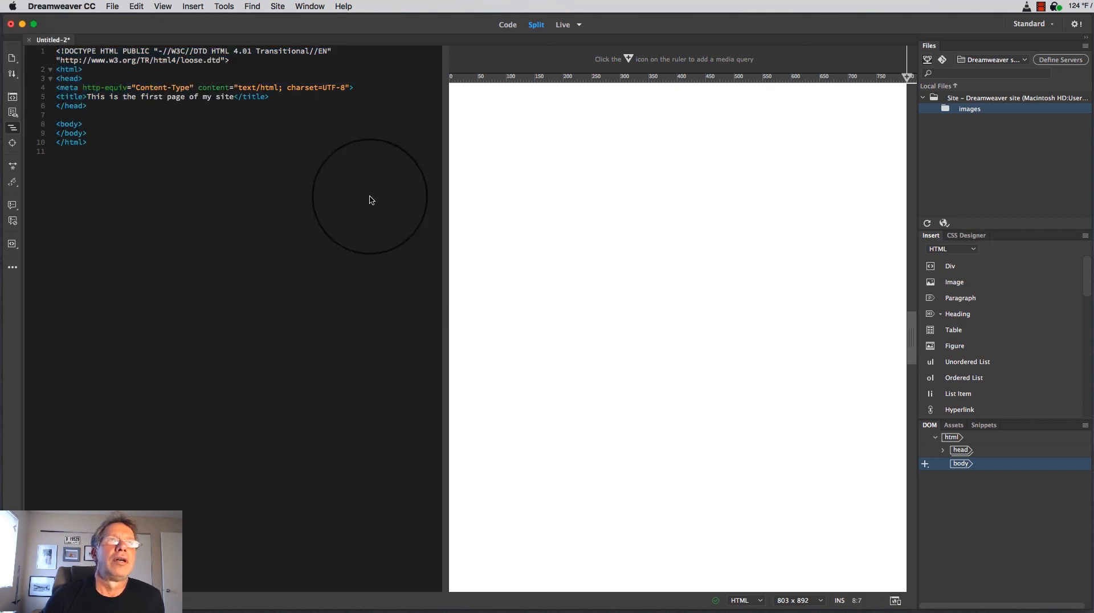
left_click_drag(239, 51, 122, 60)
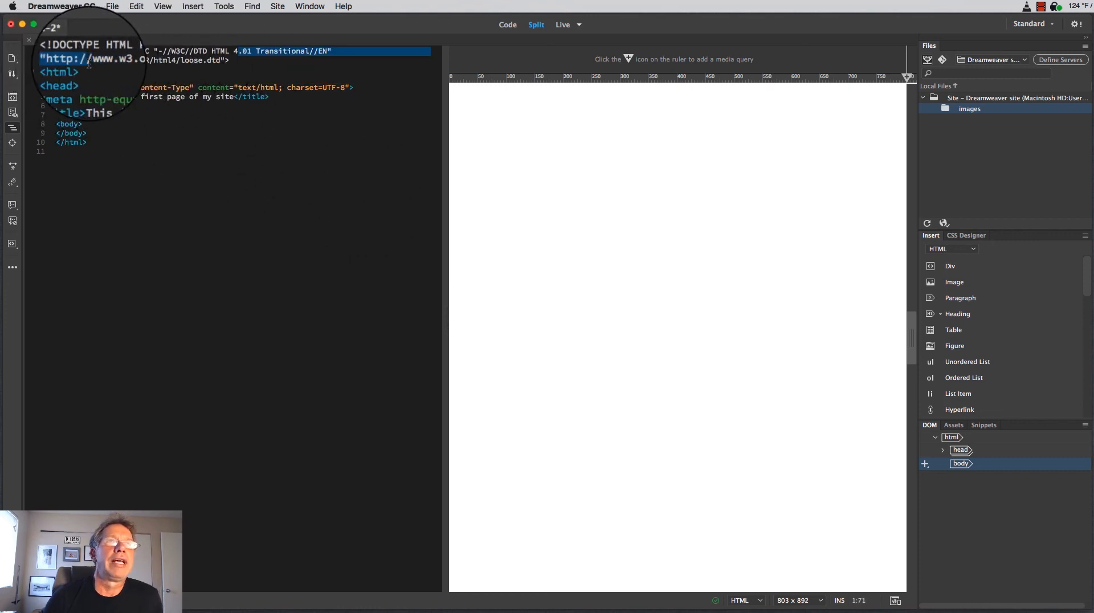
left_click(128, 51)
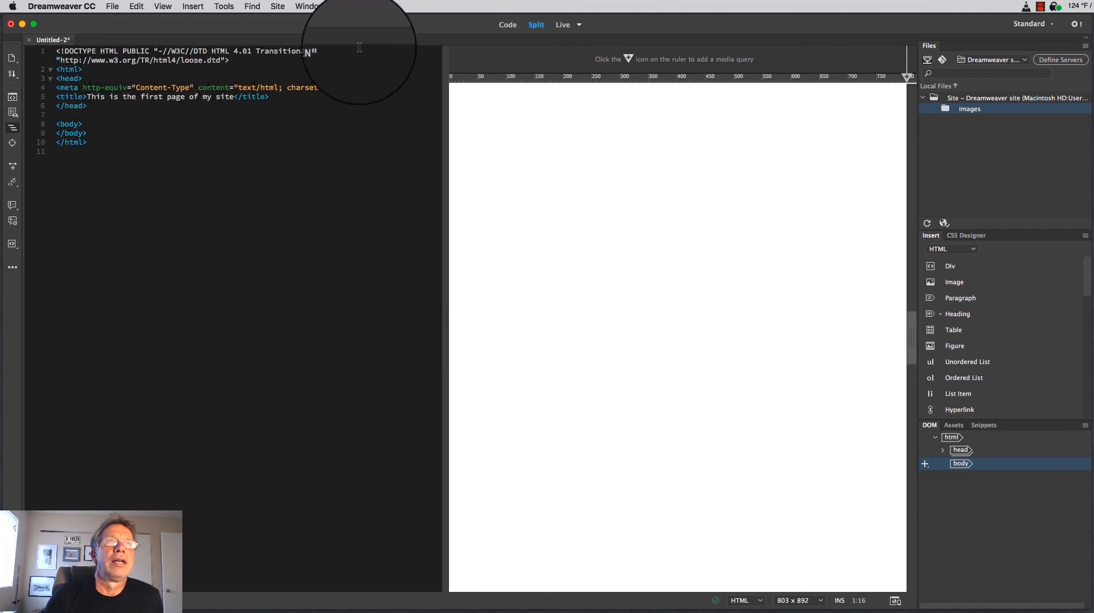
left_click_drag(391, 51, 131, 52)
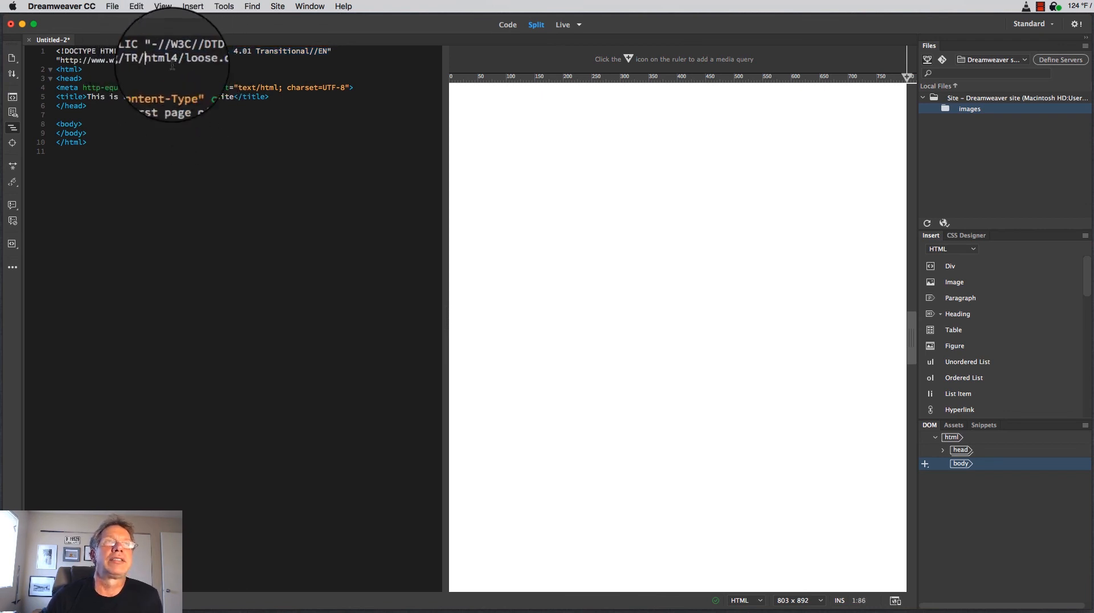
left_click_drag(279, 60, 56, 60)
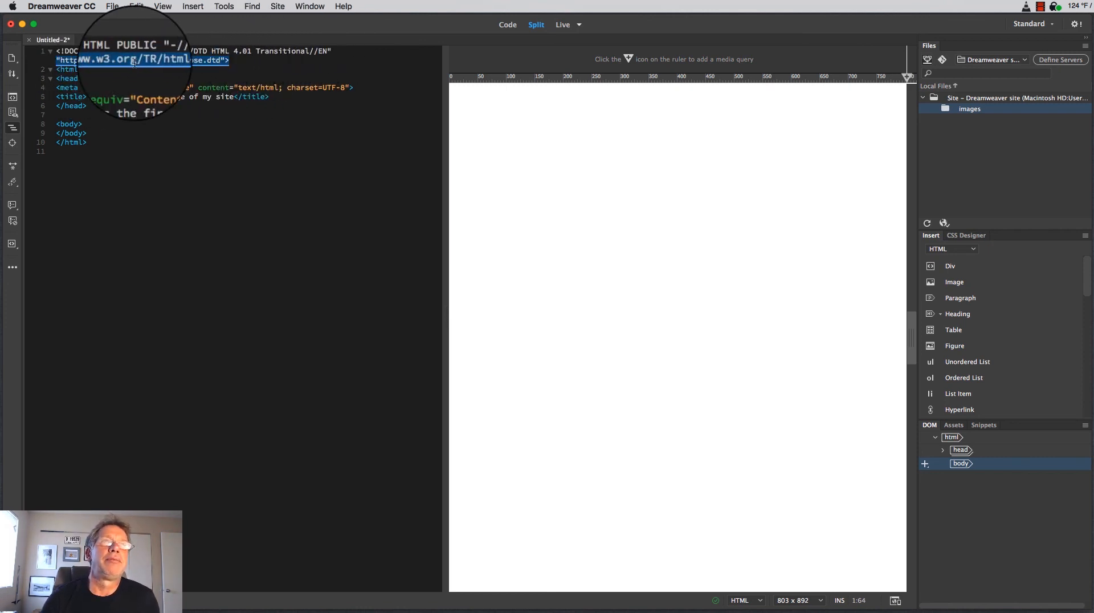
left_click(214, 152)
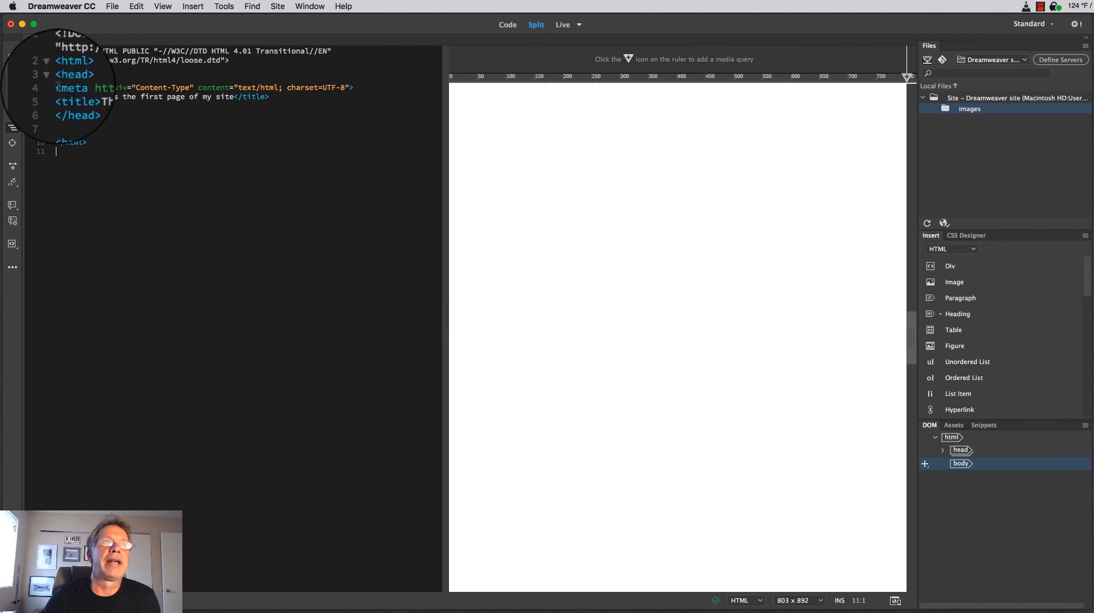
Step: Examine the meta tag's charset=UTF-8 setting, the page title line, and the closing head and body tags
left_click_drag(355, 89, 286, 87)
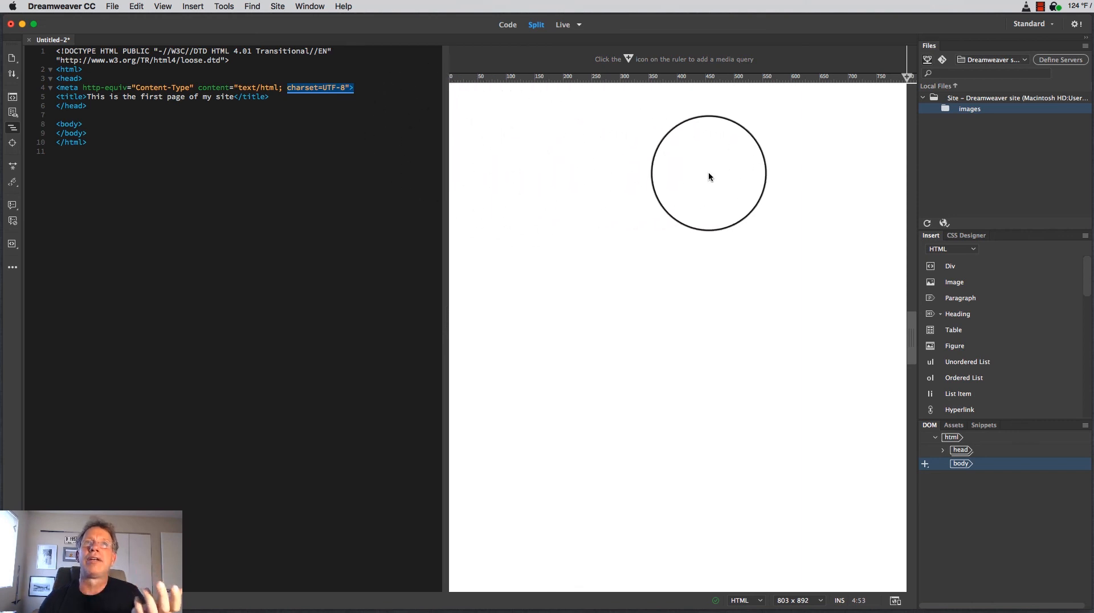
triple_click(330, 90)
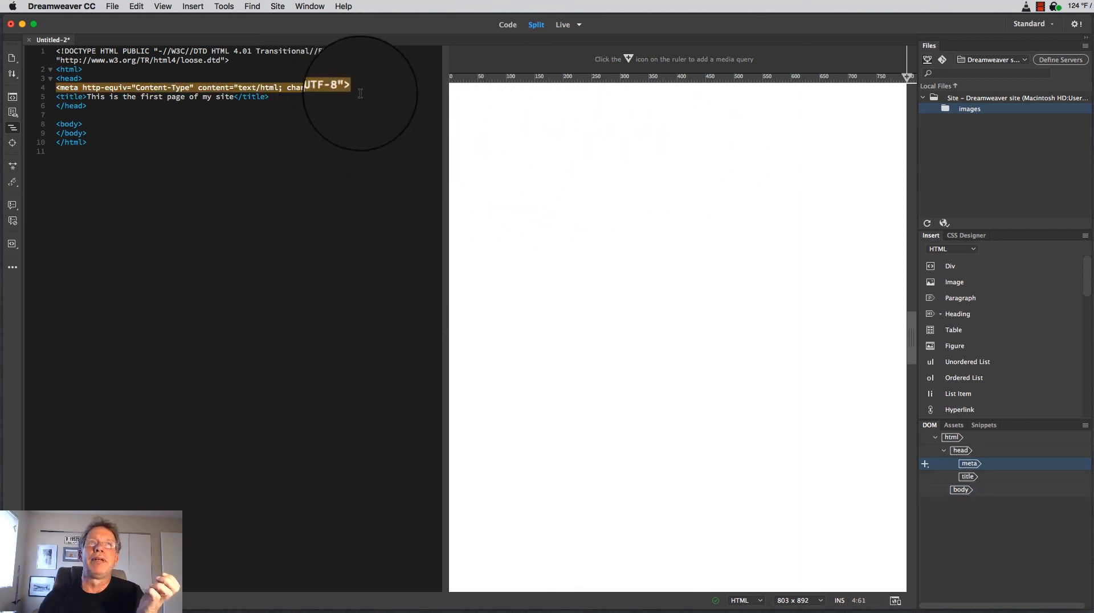
left_click(357, 92)
left_click_drag(354, 89, 286, 91)
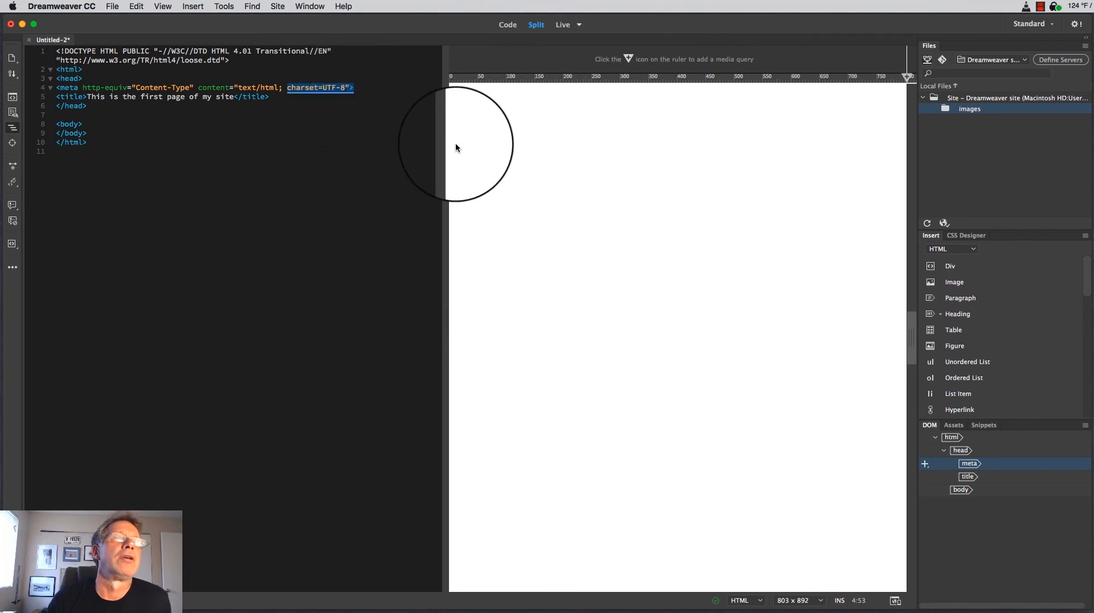
left_click_drag(273, 97, 56, 97)
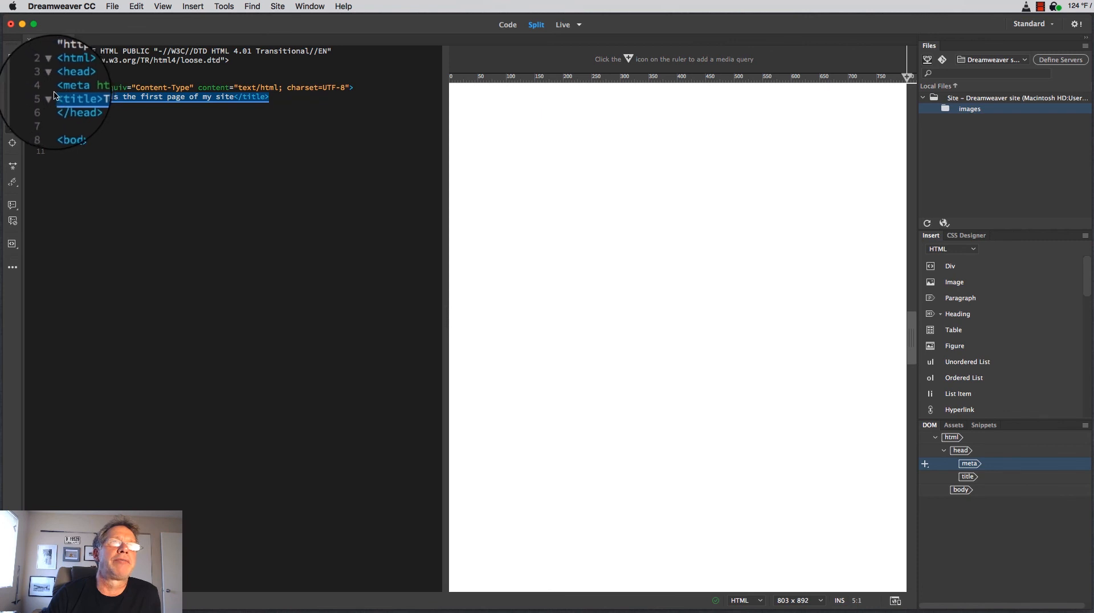
left_click(96, 108)
left_click_drag(96, 108, 56, 124)
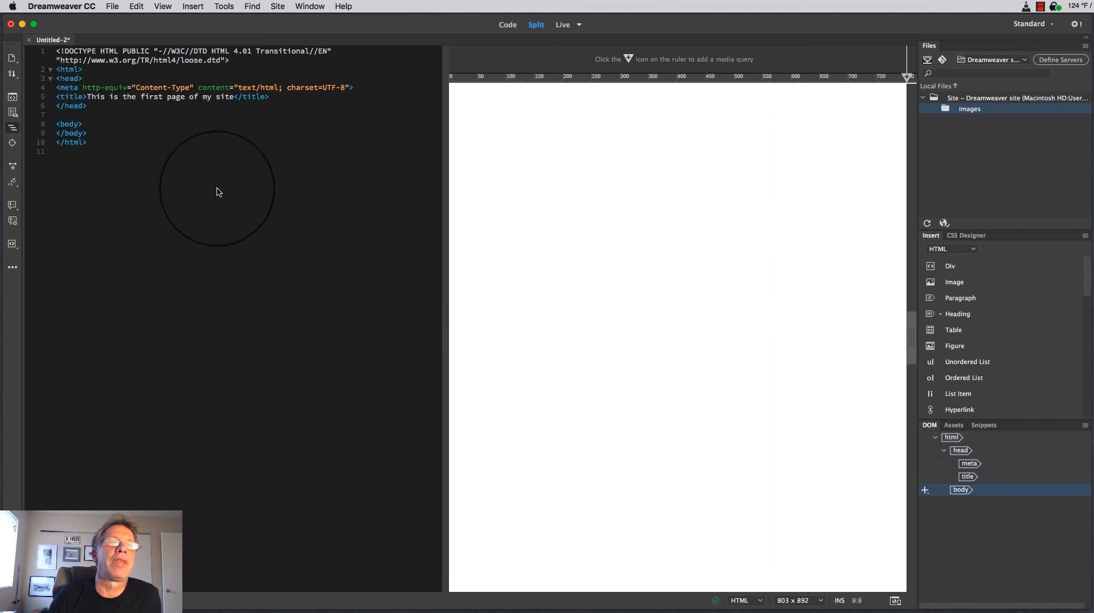
left_click(88, 134)
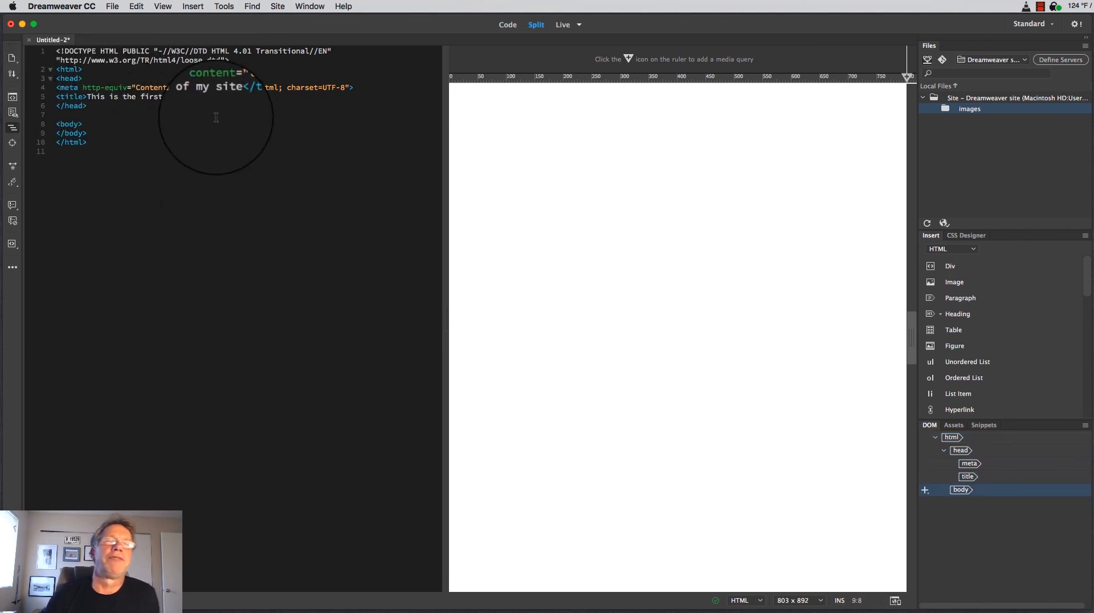